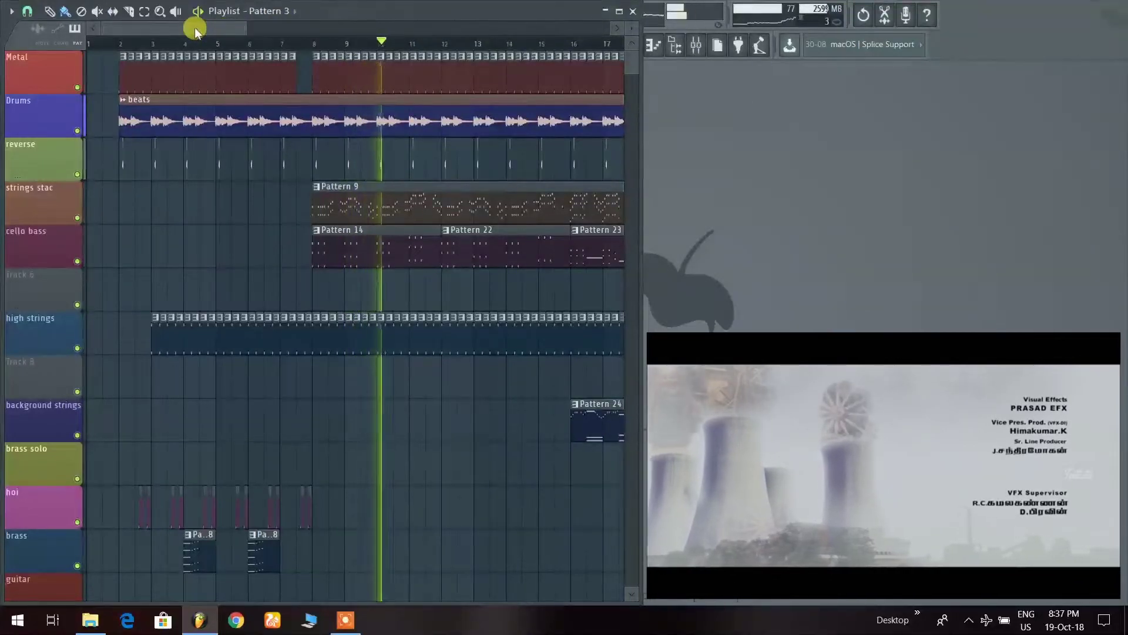
Follow the full arrangement in the playlist during playback up to its end past bar 42, and stop it.
{"action": "left_click_drag", "start_coordinate": [195, 31], "coordinate": [254, 59]}
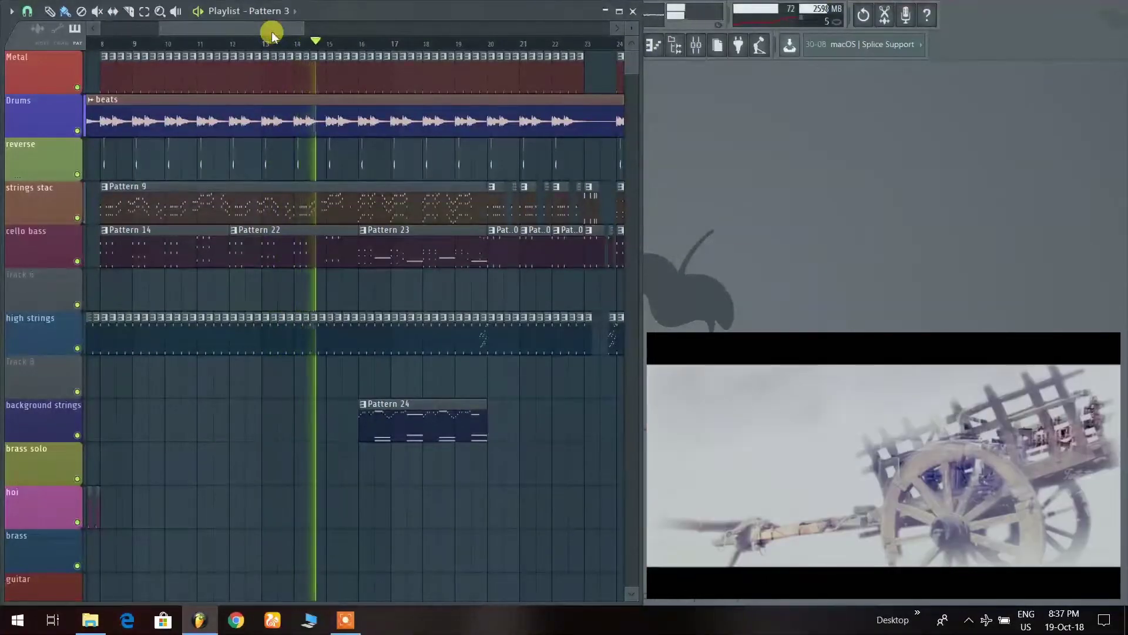
{"action": "left_click_drag", "start_coordinate": [272, 34], "coordinate": [277, 37]}
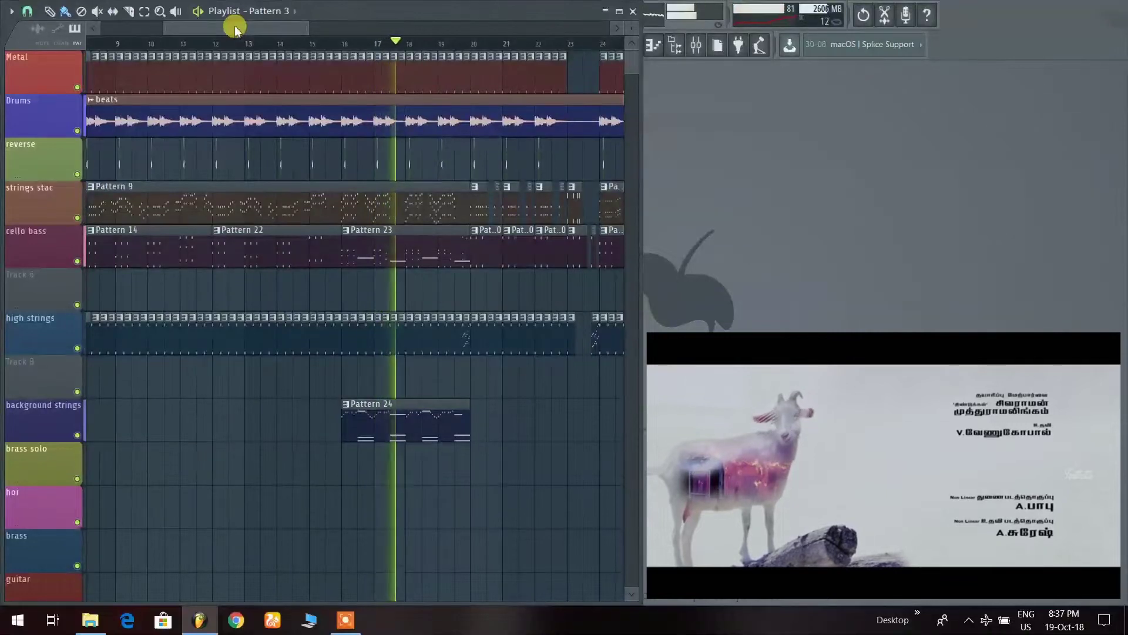
{"action": "left_click_drag", "start_coordinate": [235, 30], "coordinate": [245, 31]}
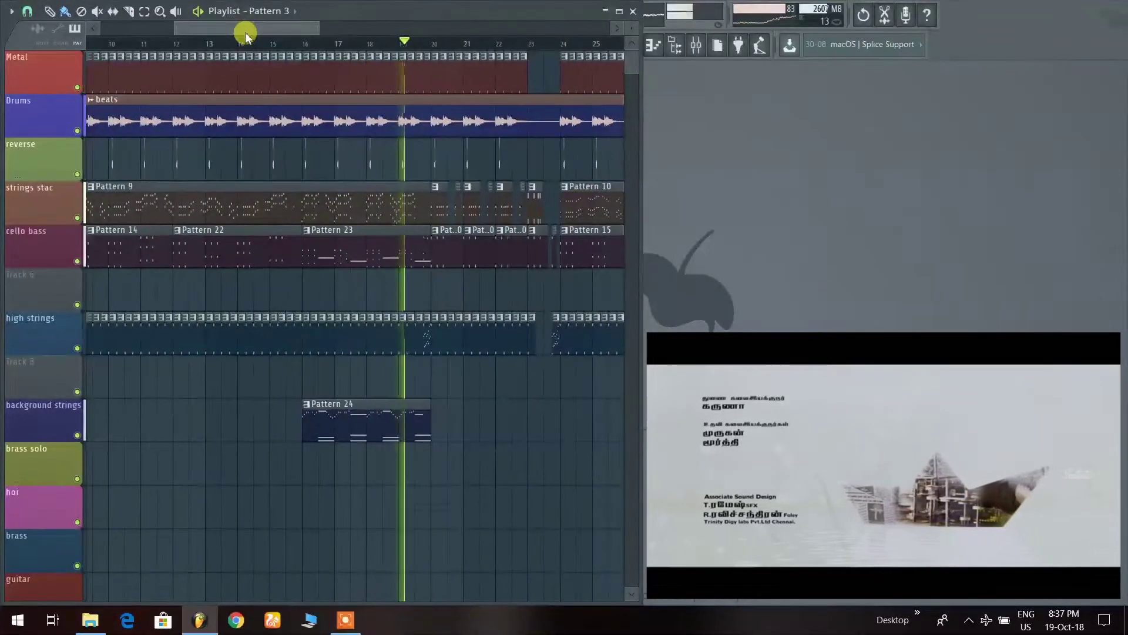
{"action": "scroll", "coordinate": [396, 260], "scroll_direction": "up", "scroll_amount": 2}
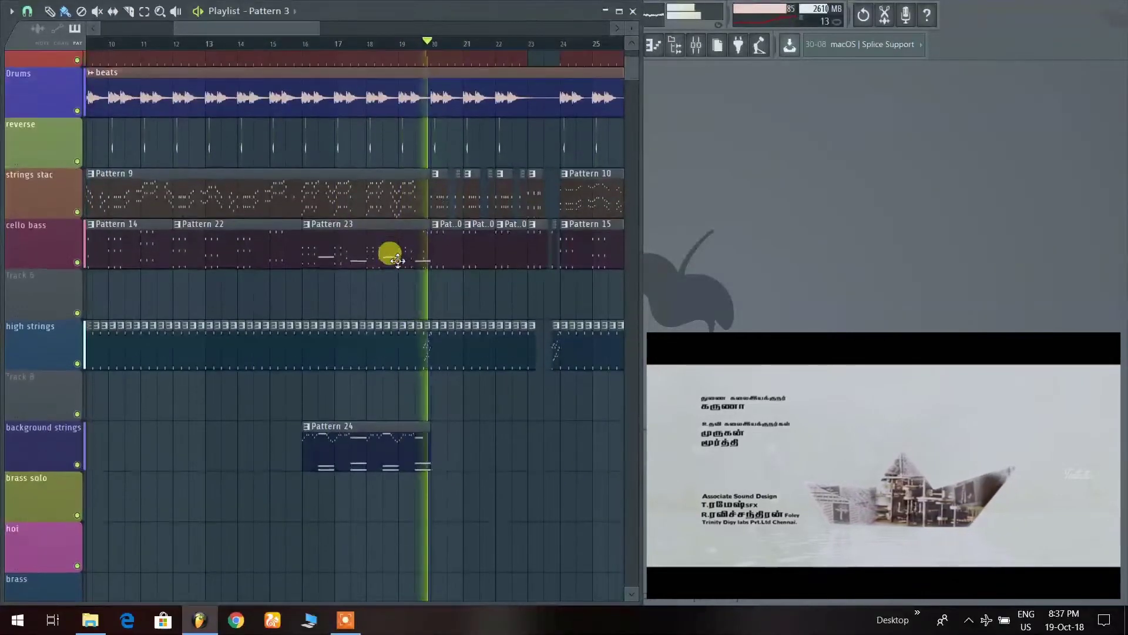
{"action": "scroll", "coordinate": [397, 260], "scroll_direction": "up", "scroll_amount": 4}
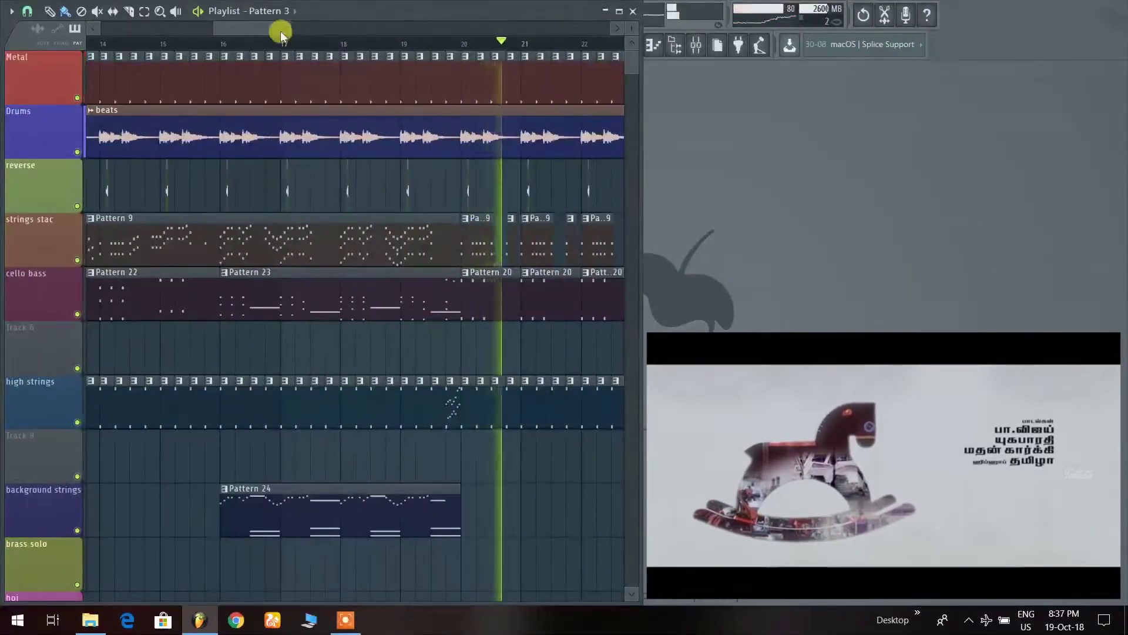
{"action": "left_click_drag", "start_coordinate": [279, 29], "coordinate": [344, 59]}
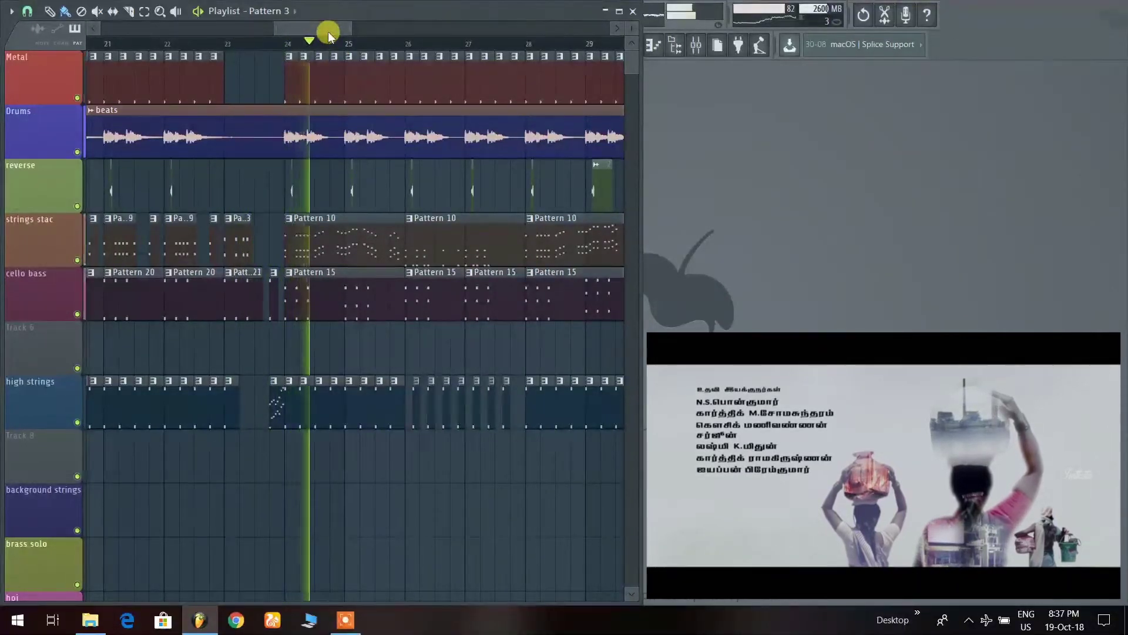
{"action": "left_click_drag", "start_coordinate": [328, 31], "coordinate": [353, 42]}
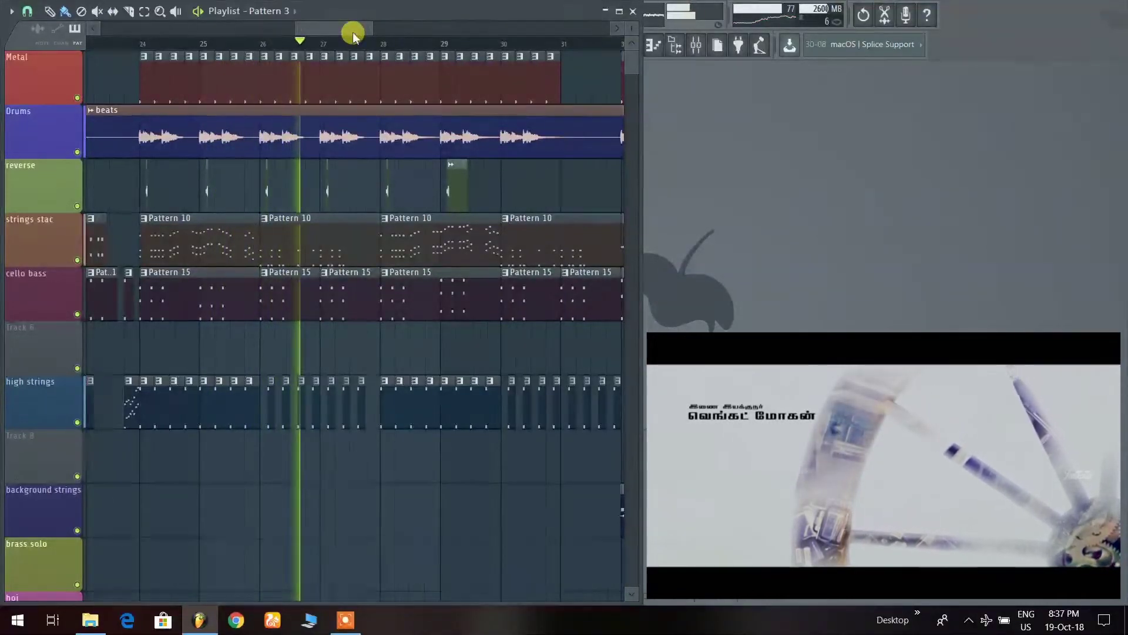
{"action": "left_click_drag", "start_coordinate": [352, 32], "coordinate": [387, 31]}
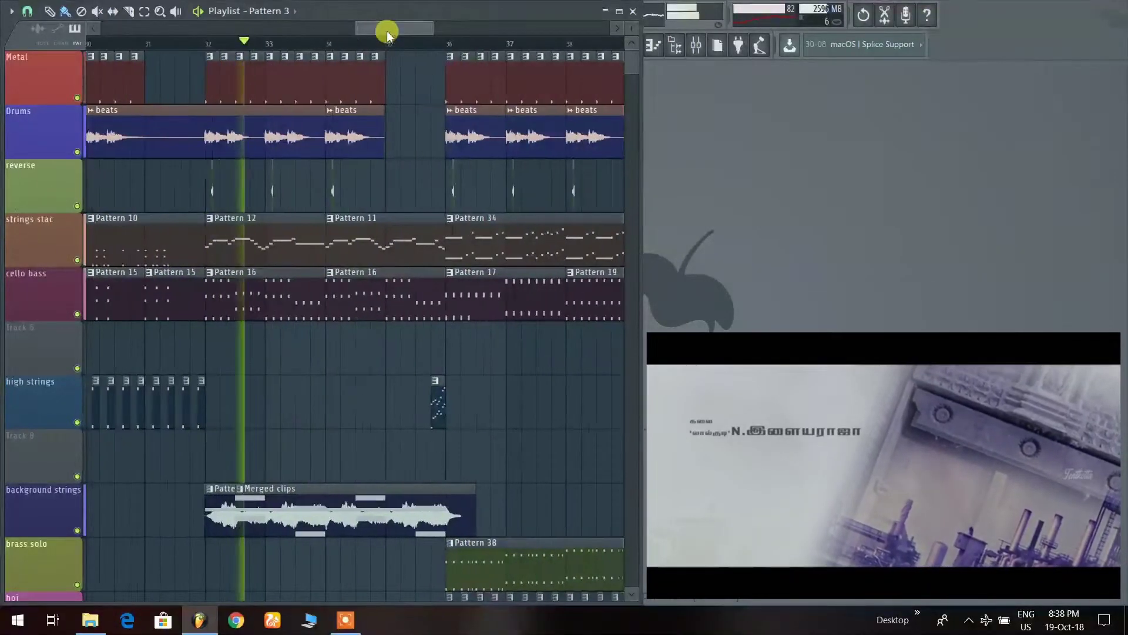
{"action": "left_click_drag", "start_coordinate": [387, 31], "coordinate": [392, 36]}
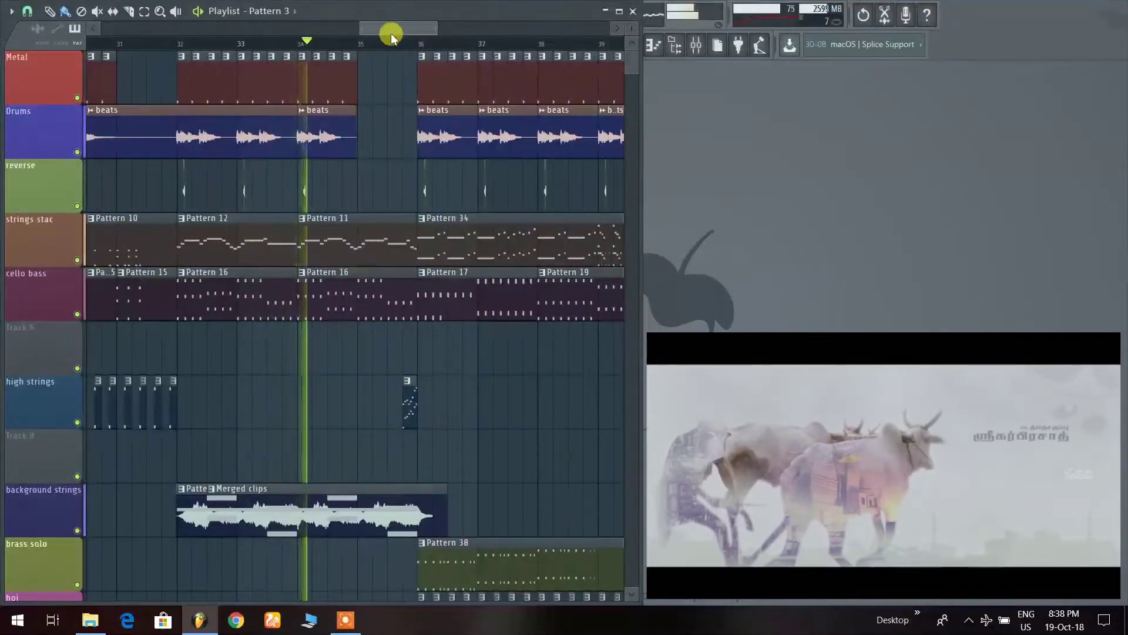
{"action": "left_click_drag", "start_coordinate": [391, 35], "coordinate": [404, 34]}
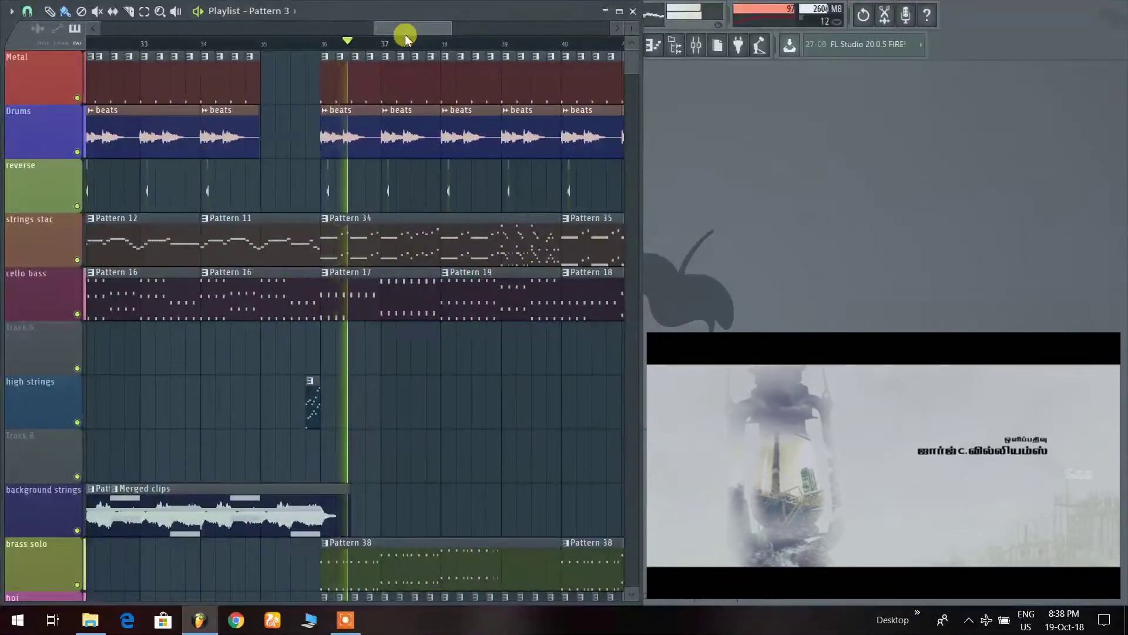
{"action": "left_click_drag", "start_coordinate": [404, 34], "coordinate": [435, 37]}
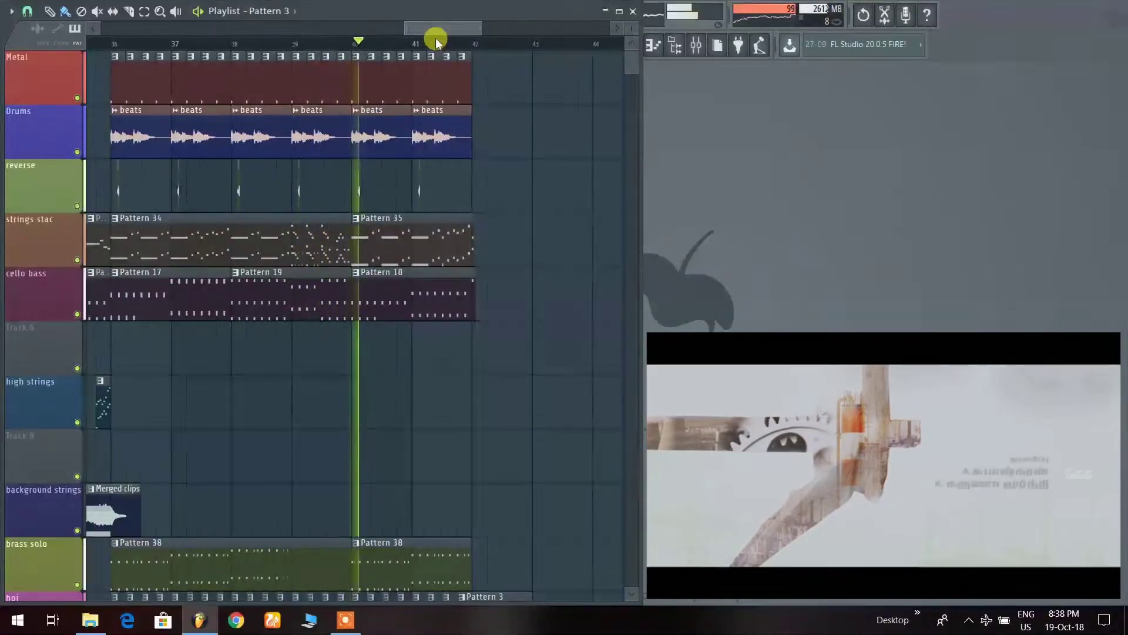
{"action": "left_click_drag", "start_coordinate": [435, 38], "coordinate": [453, 43]}
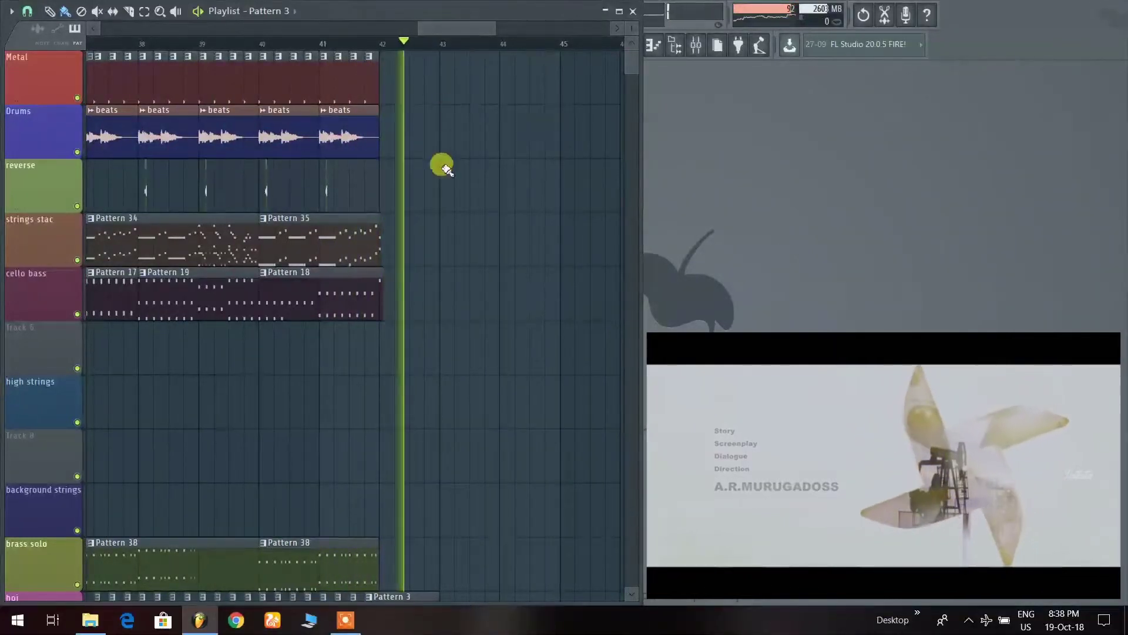
{"action": "scroll", "coordinate": [441, 164], "scroll_direction": "down", "scroll_amount": 5}
{"action": "key", "text": "space"}
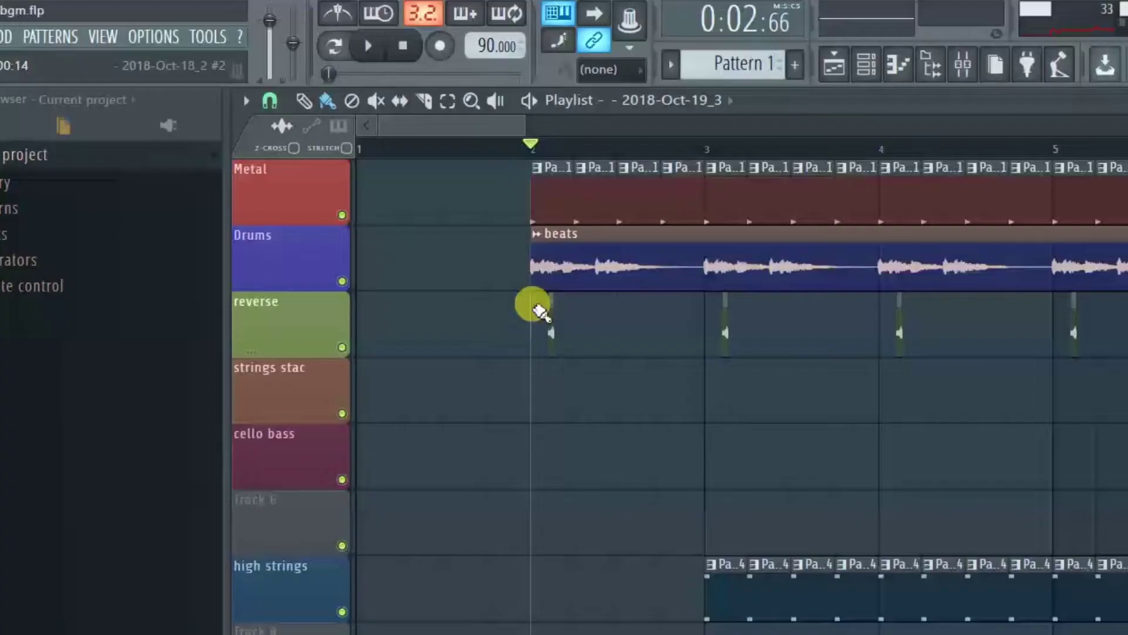
Solo the Drums track, listen to its beats clip from bar 2, and stop playback.
{"action": "right_click", "coordinate": [430, 281]}
{"action": "key", "text": "space"}
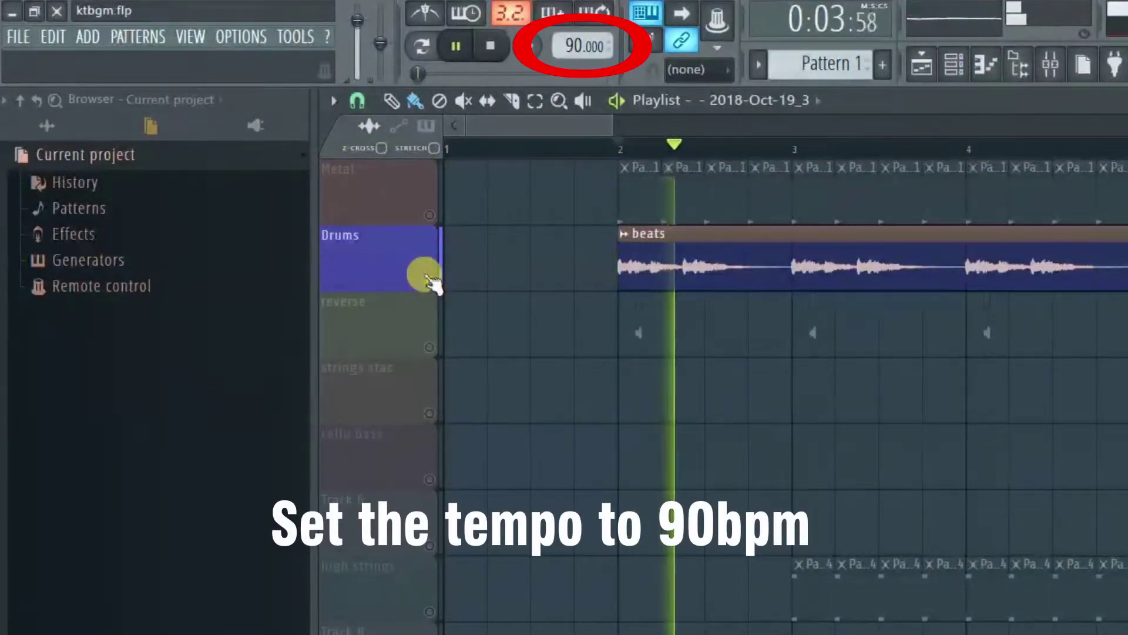
{"action": "key", "text": "space"}
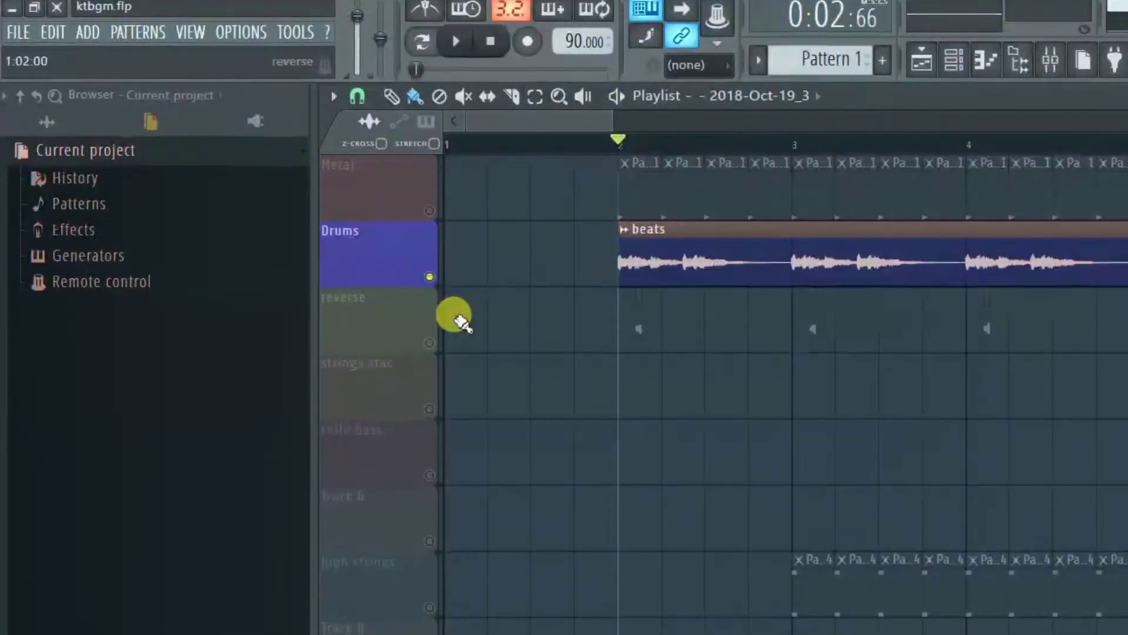
Choose the RISE OF THE MACHINES ensemble in the last Kontakt channel's Action Strikes instrument, and close the instrument.
{"action": "key", "text": "F6"}
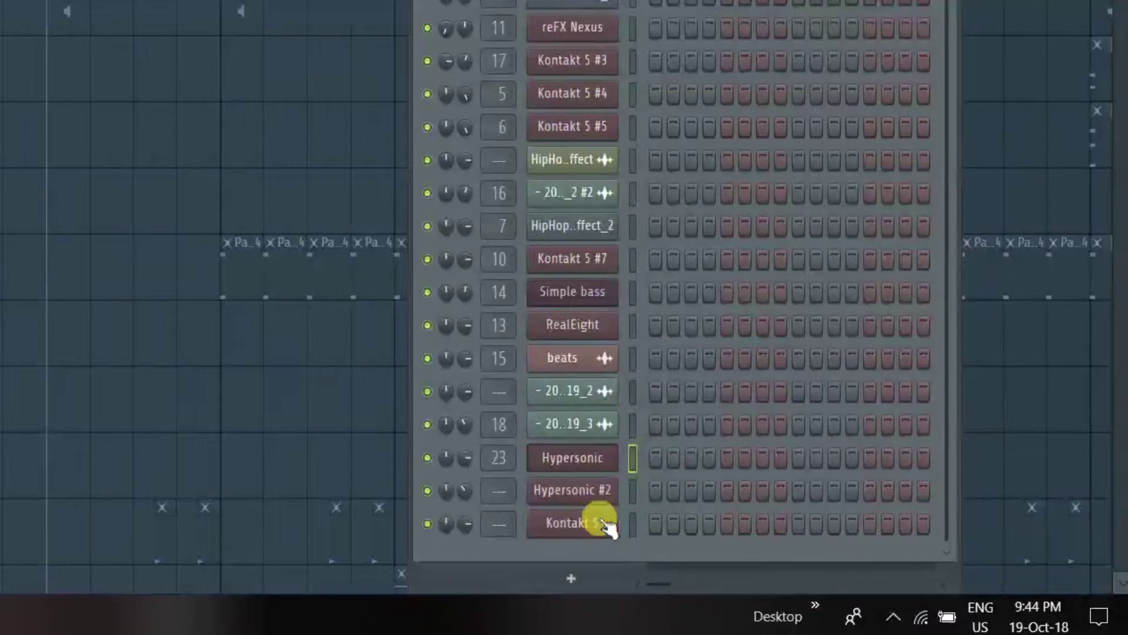
{"action": "left_click", "coordinate": [606, 525]}
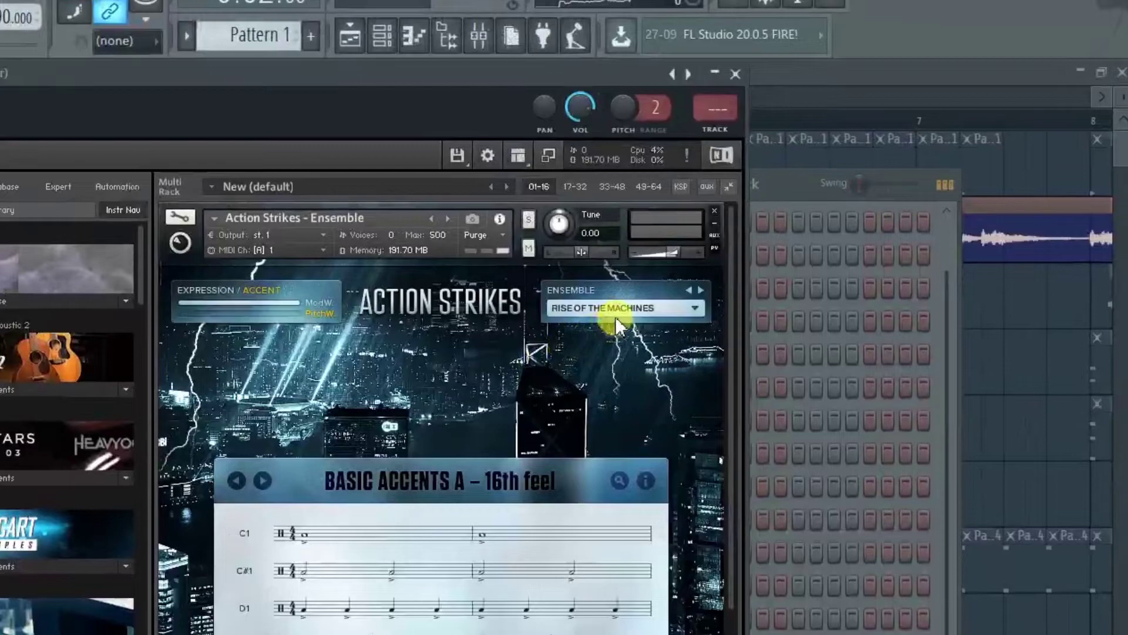
{"action": "left_click", "coordinate": [615, 315]}
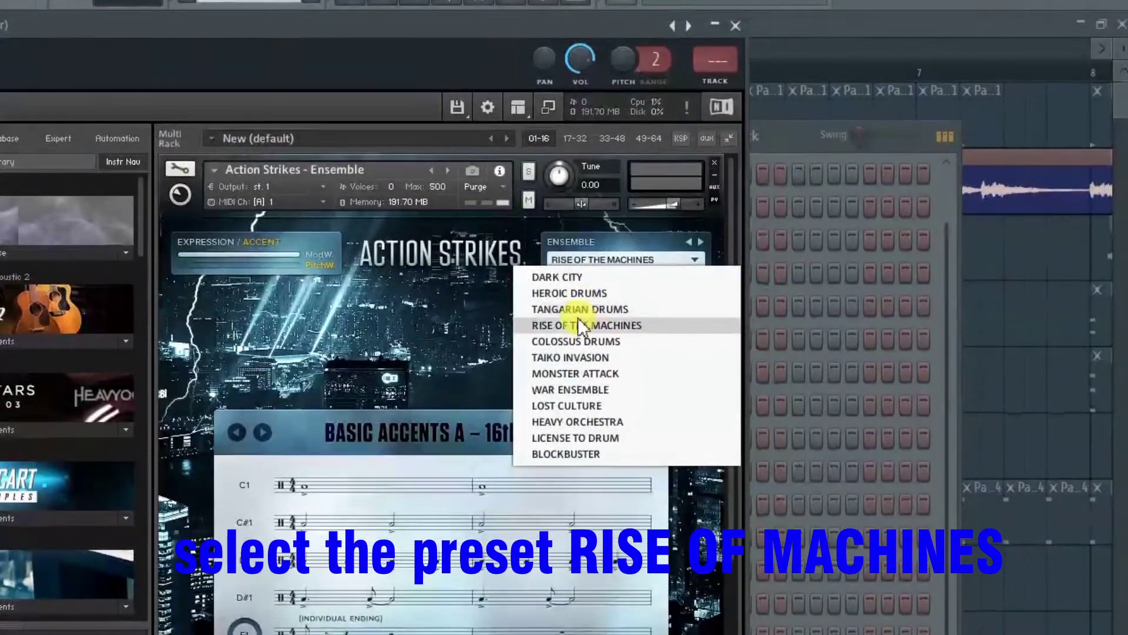
{"action": "left_click", "coordinate": [581, 325]}
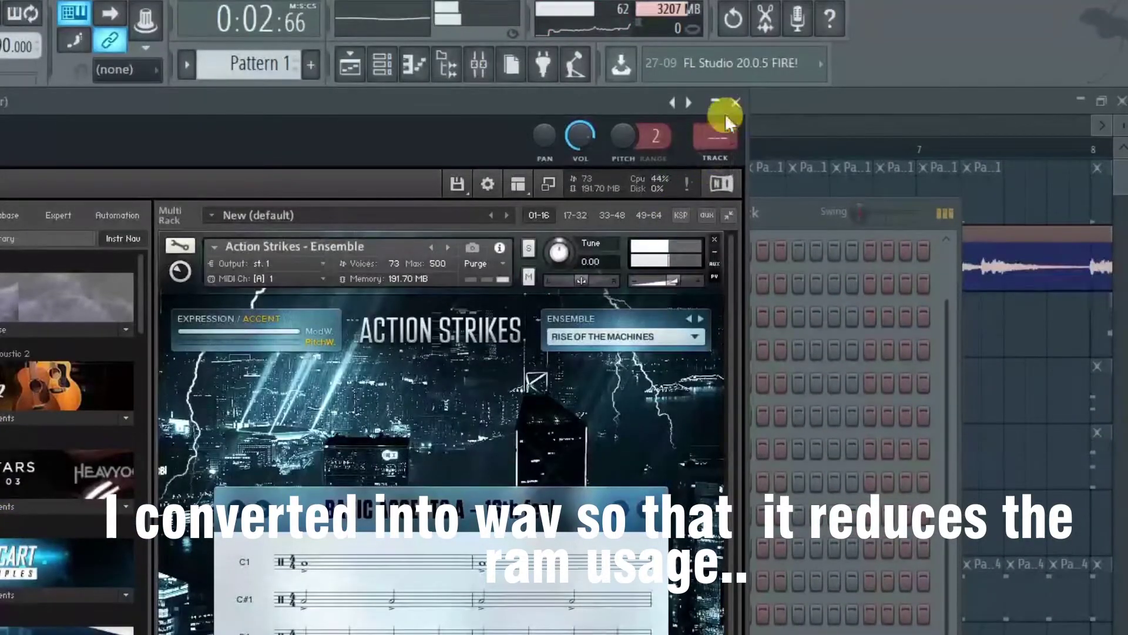
{"action": "left_click", "coordinate": [735, 104]}
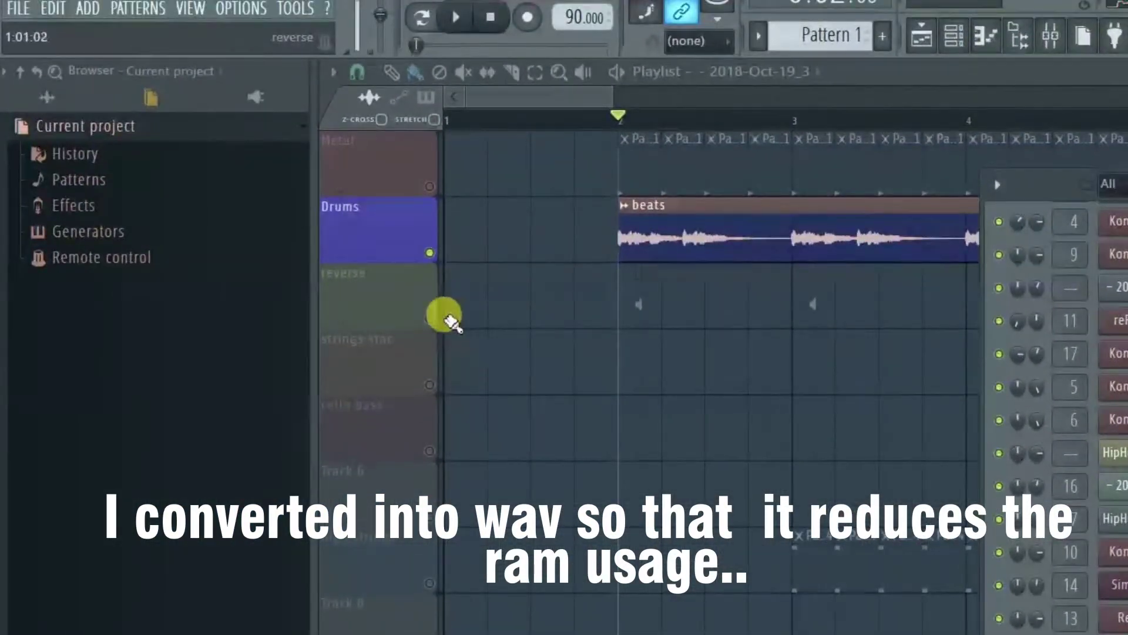
Solo the reverse track, listen to its first clip from bar 2, and stop playback.
{"action": "left_click", "coordinate": [430, 322]}
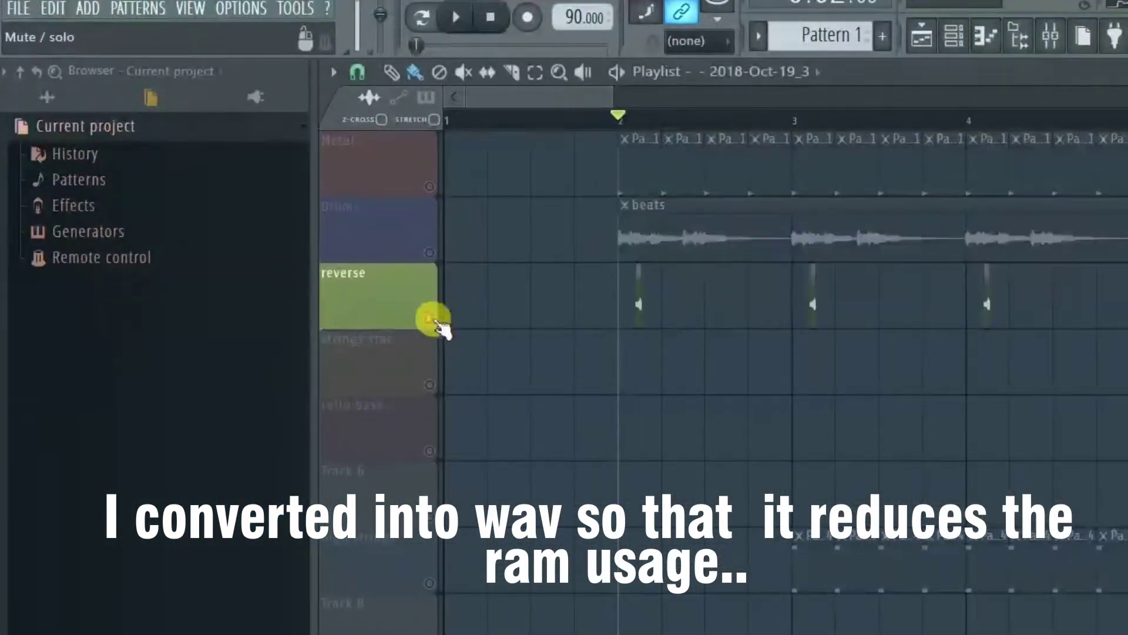
{"action": "scroll", "coordinate": [617, 330], "scroll_direction": "up", "scroll_amount": 4}
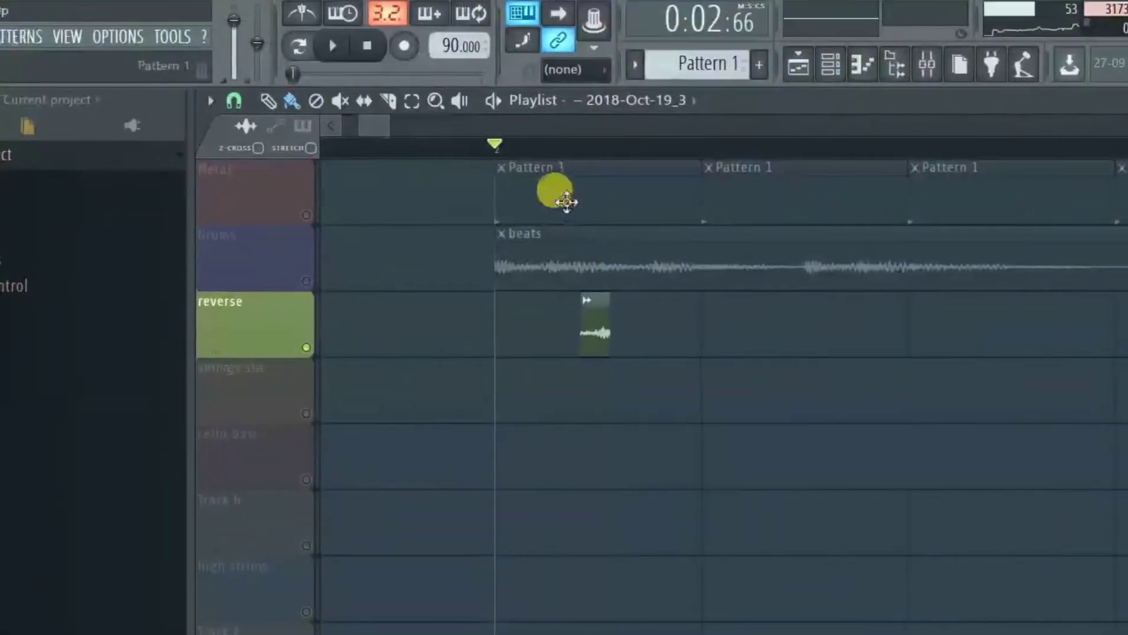
{"action": "left_click", "coordinate": [654, 111]}
{"action": "left_click", "coordinate": [484, 148]}
{"action": "key", "text": "space"}
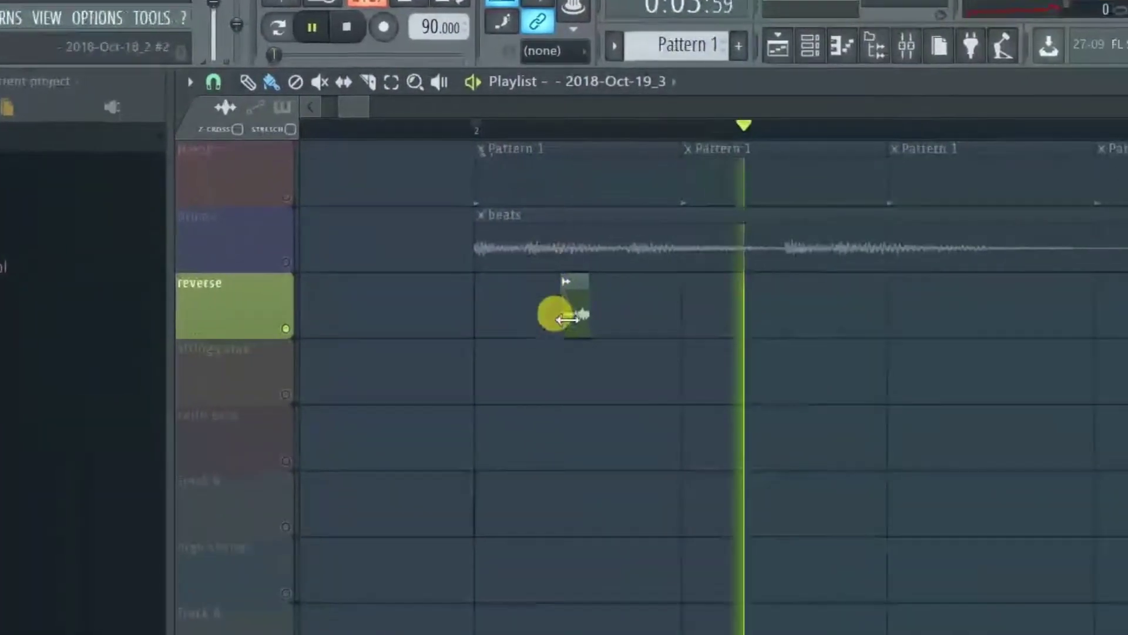
{"action": "key", "text": "space"}
In the reverse clip's sample settings, reset the pitch shift, set the stretch time to none and turn off Reverse.
{"action": "double_click", "coordinate": [567, 311]}
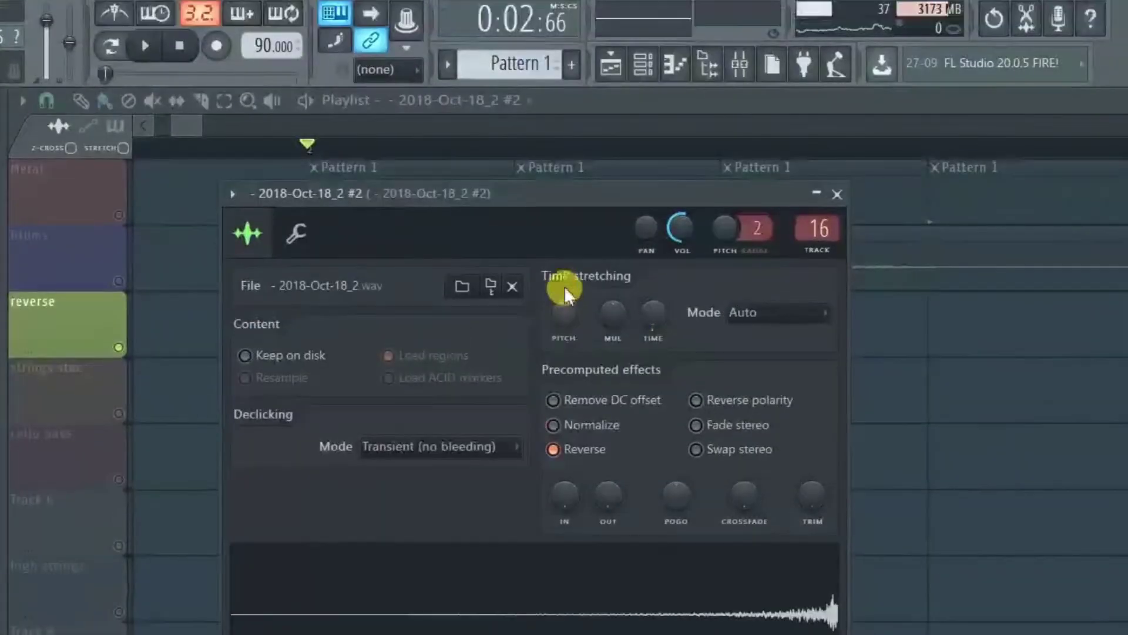
{"action": "right_click", "coordinate": [369, 54]}
{"action": "left_click", "coordinate": [401, 65]}
{"action": "right_click", "coordinate": [621, 308]}
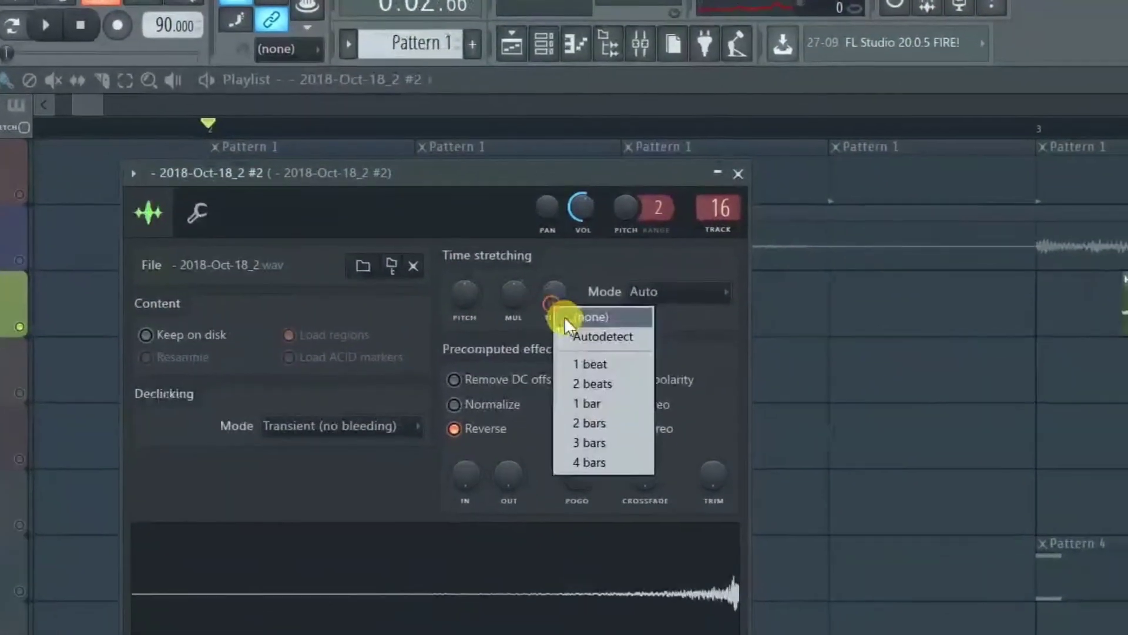
{"action": "left_click", "coordinate": [629, 324]}
{"action": "left_click", "coordinate": [579, 430]}
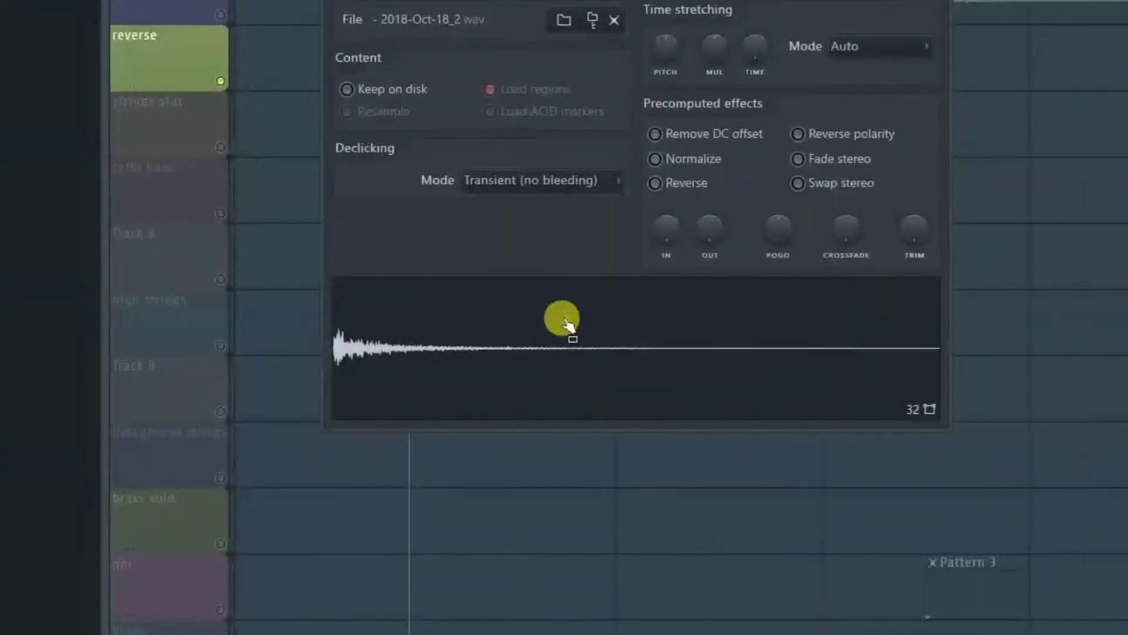
Undo the reverse sample's pitch, stretch time and Reverse changes, and close its settings.
{"action": "key", "text": "ctrl+alt+z"}
{"action": "key", "text": "ctrl+alt+z"}
{"action": "key", "text": "ctrl+alt+z"}
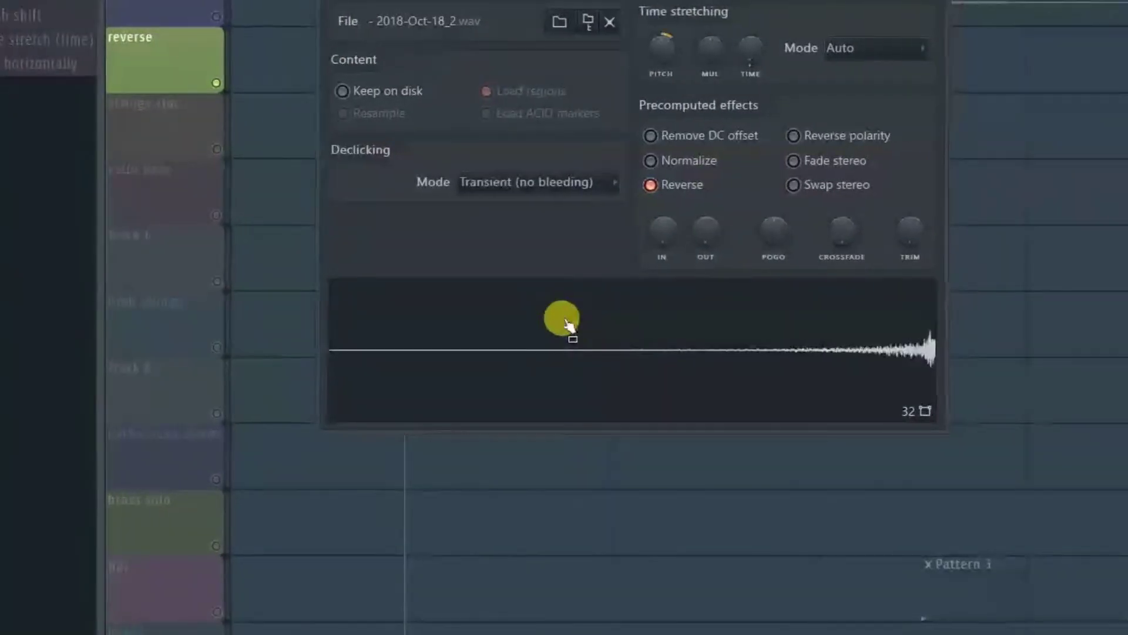
{"action": "key", "text": "Escape"}
Solo the high strings track and play its Pattern 4 clips from bar 3.
{"action": "scroll", "coordinate": [635, 293], "scroll_direction": "down", "scroll_amount": 1}
{"action": "scroll", "coordinate": [570, 322], "scroll_direction": "down", "scroll_amount": 1}
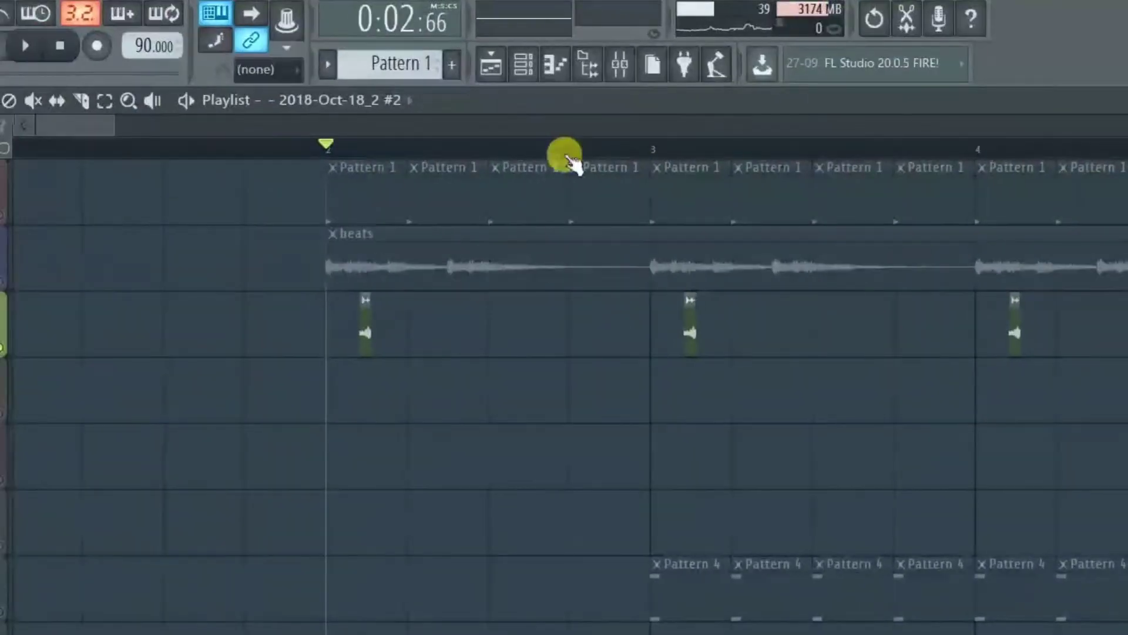
{"action": "left_click", "coordinate": [564, 129]}
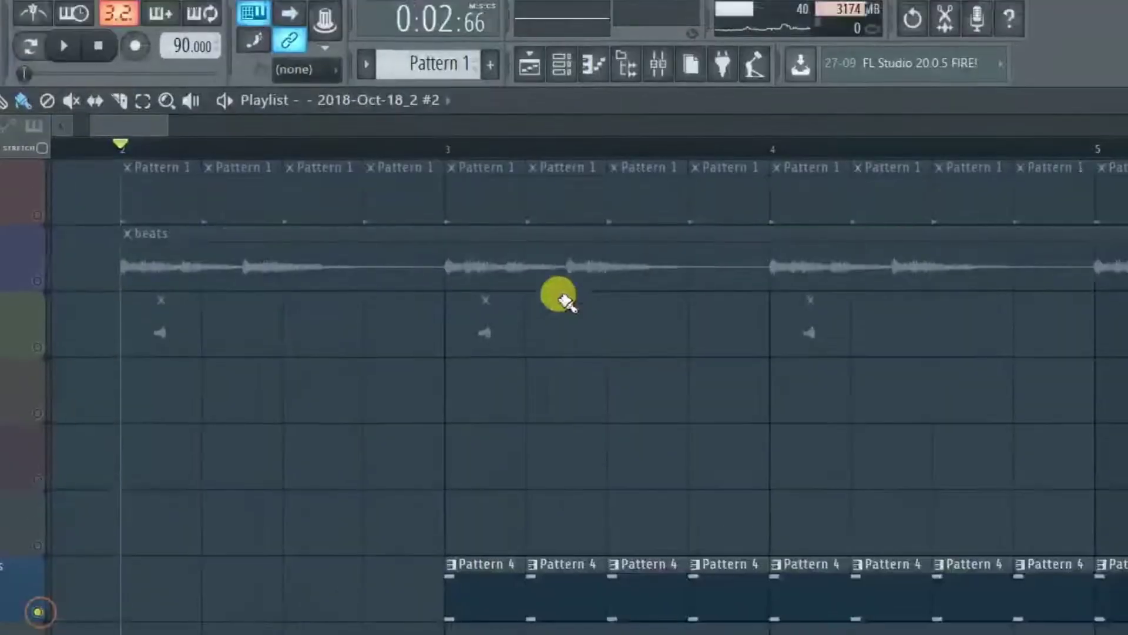
{"action": "left_click", "coordinate": [452, 151]}
{"action": "key", "text": "space"}
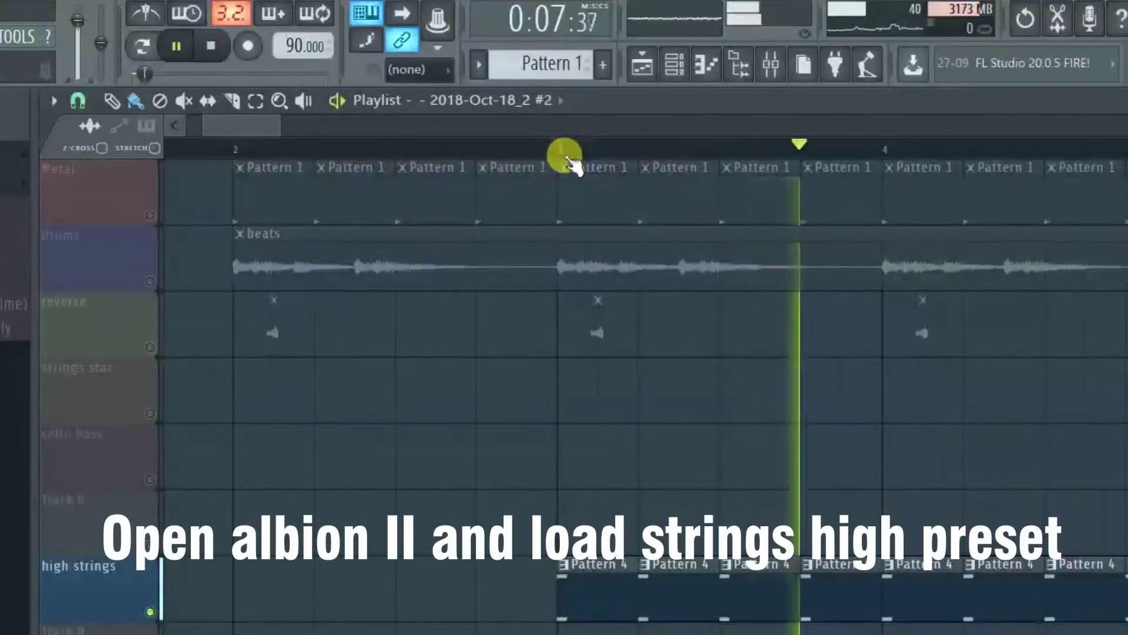
Inspect the patch loaded in the Kontakt 5 #2 channel, close it, and briefly replay the high strings from bar 3.
{"action": "key", "text": "F6"}
{"action": "scroll", "coordinate": [917, 294], "scroll_direction": "up", "scroll_amount": 2}
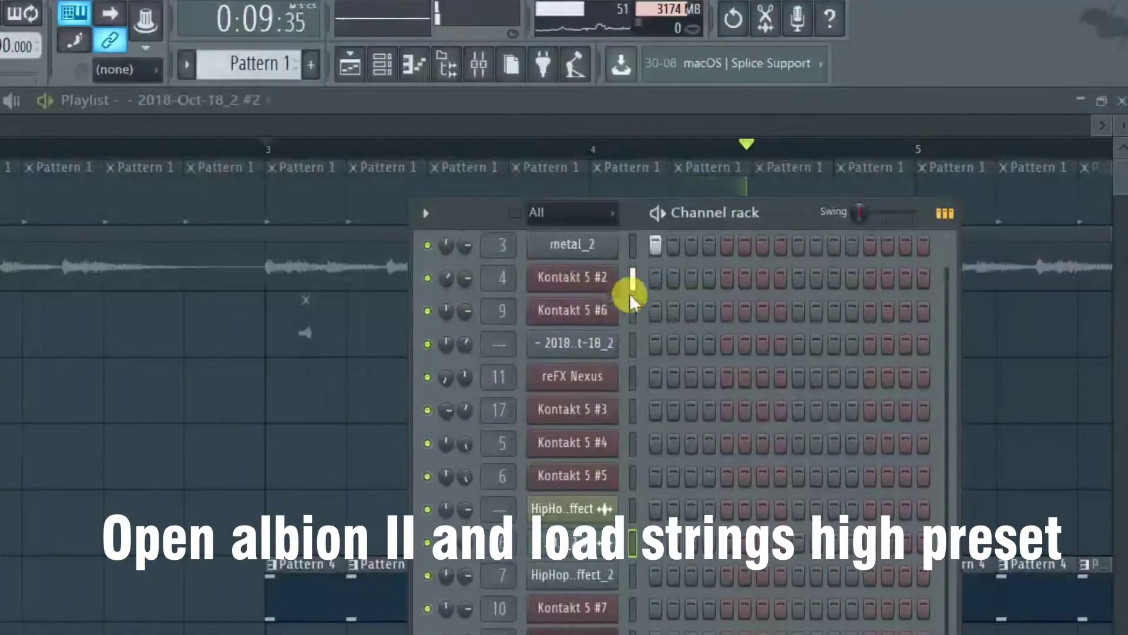
{"action": "key", "text": "space"}
{"action": "left_click", "coordinate": [606, 300]}
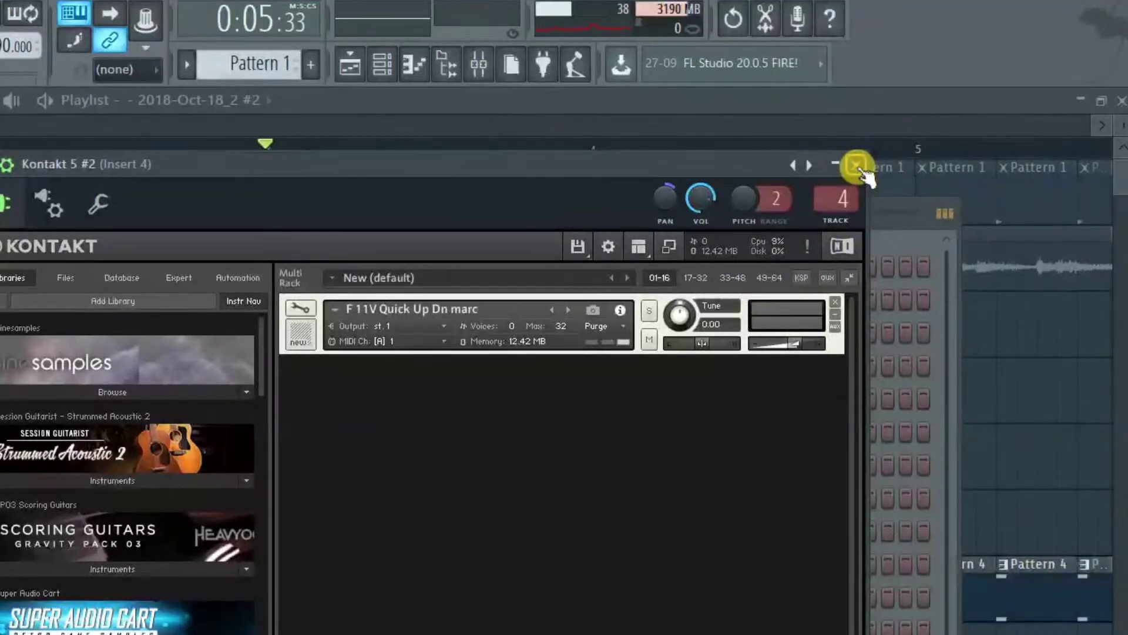
{"action": "left_click", "coordinate": [857, 165]}
{"action": "key", "text": "space"}
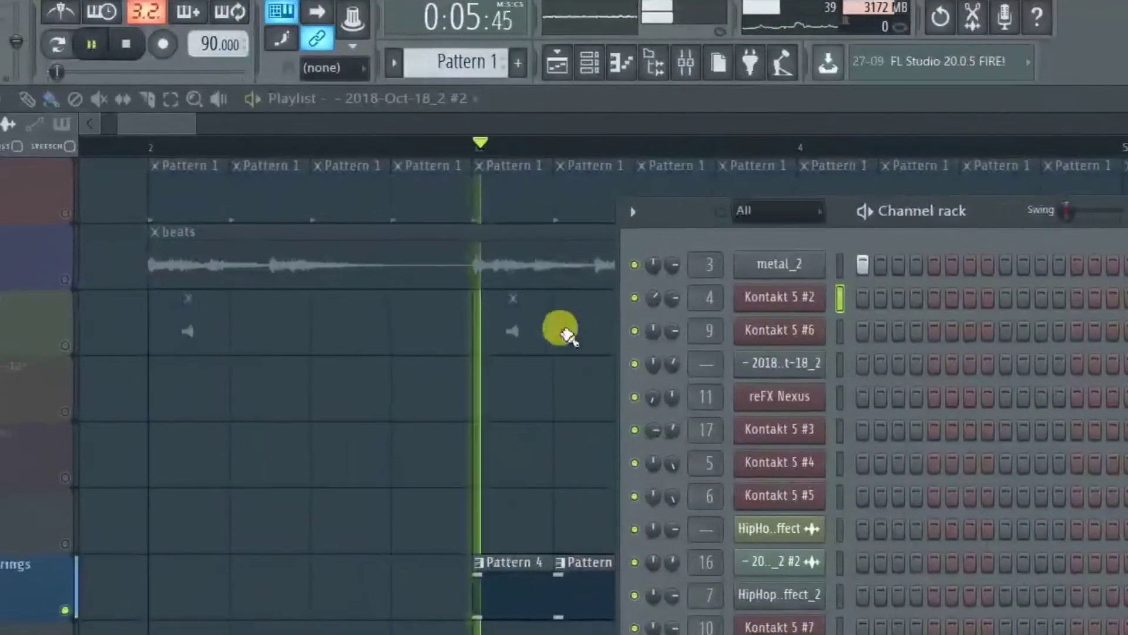
{"action": "key", "text": "space"}
Hide the channel rack, solo the hoi track and play its clips from just before bar 3.
{"action": "scroll", "coordinate": [294, 488], "scroll_direction": "down", "scroll_amount": 3}
{"action": "scroll", "coordinate": [568, 321], "scroll_direction": "down", "scroll_amount": 4}
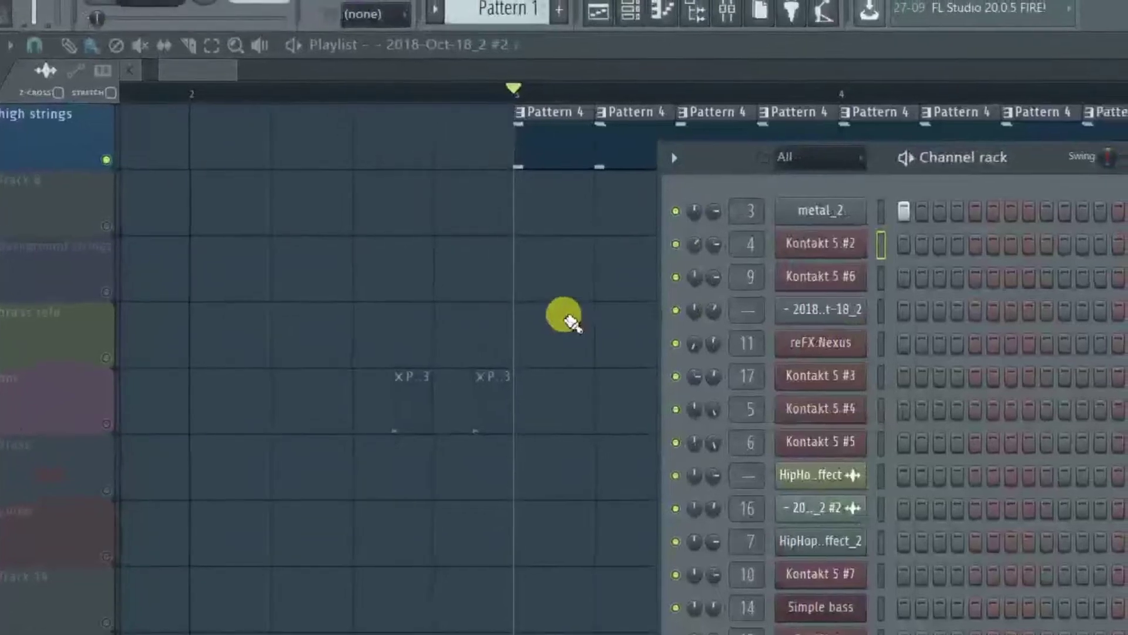
{"action": "key", "text": "F6"}
{"action": "scroll", "coordinate": [508, 350], "scroll_direction": "down", "scroll_amount": 2}
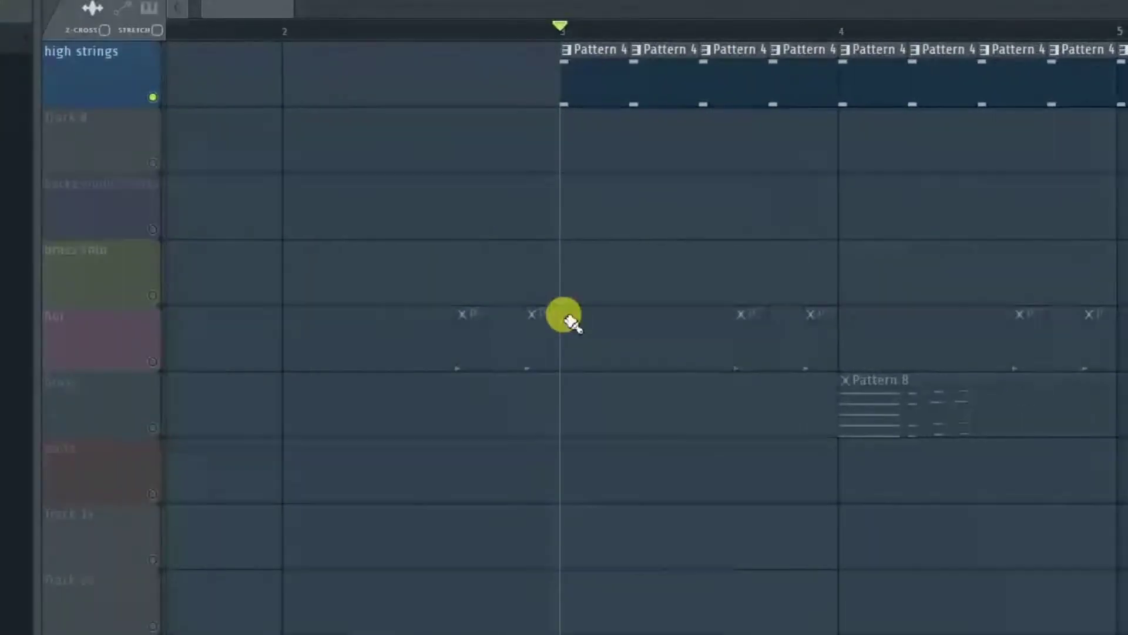
{"action": "right_click", "coordinate": [430, 301]}
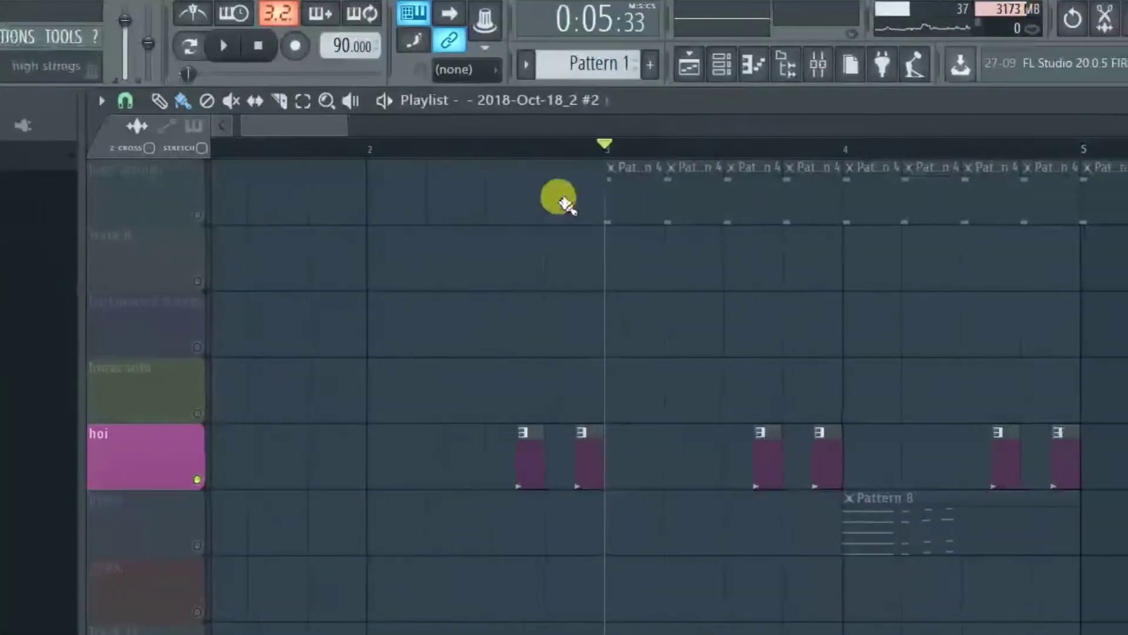
{"action": "left_click", "coordinate": [566, 151]}
{"action": "left_click", "coordinate": [568, 154]}
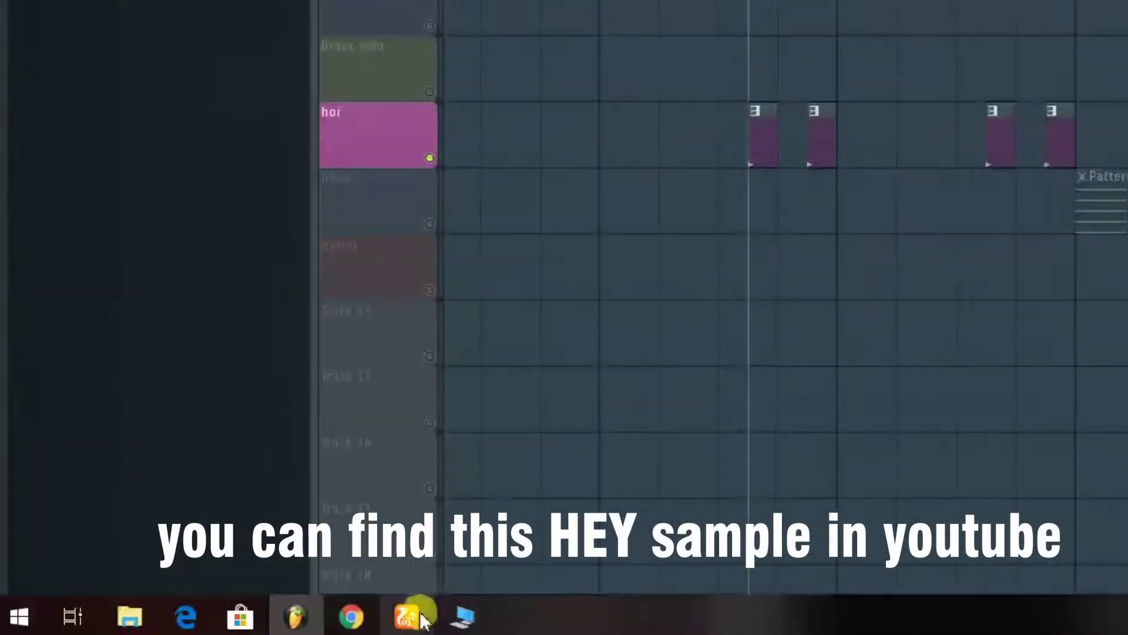
Switch to UC Browser and search Google for "hip hop hey sample for music production - production".
{"action": "left_click", "coordinate": [419, 616]}
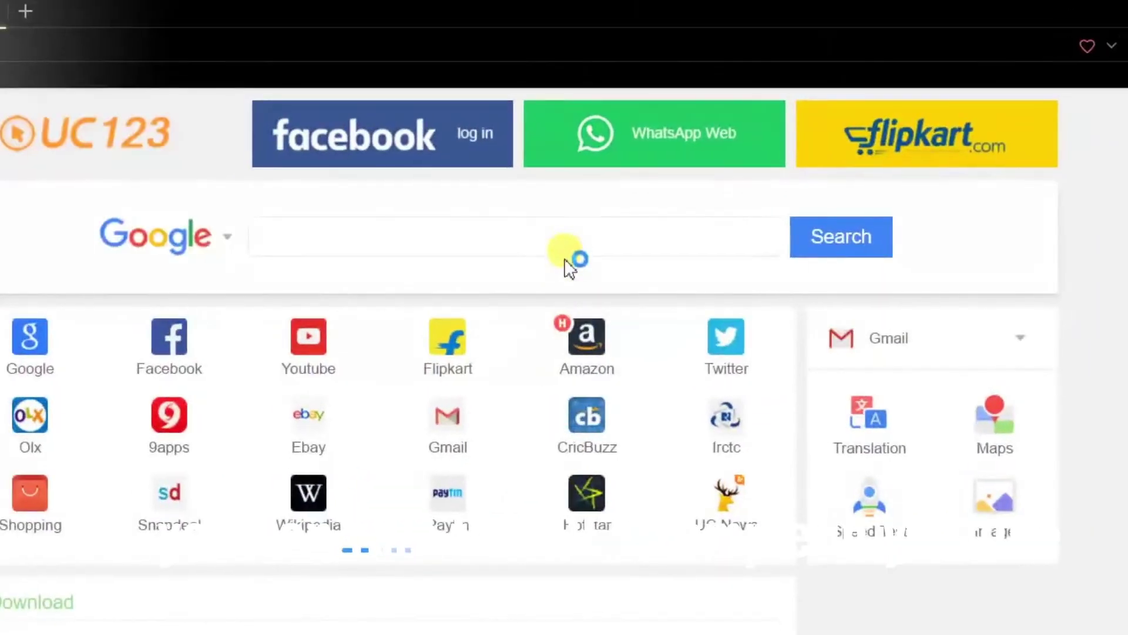
{"action": "left_click", "coordinate": [569, 241]}
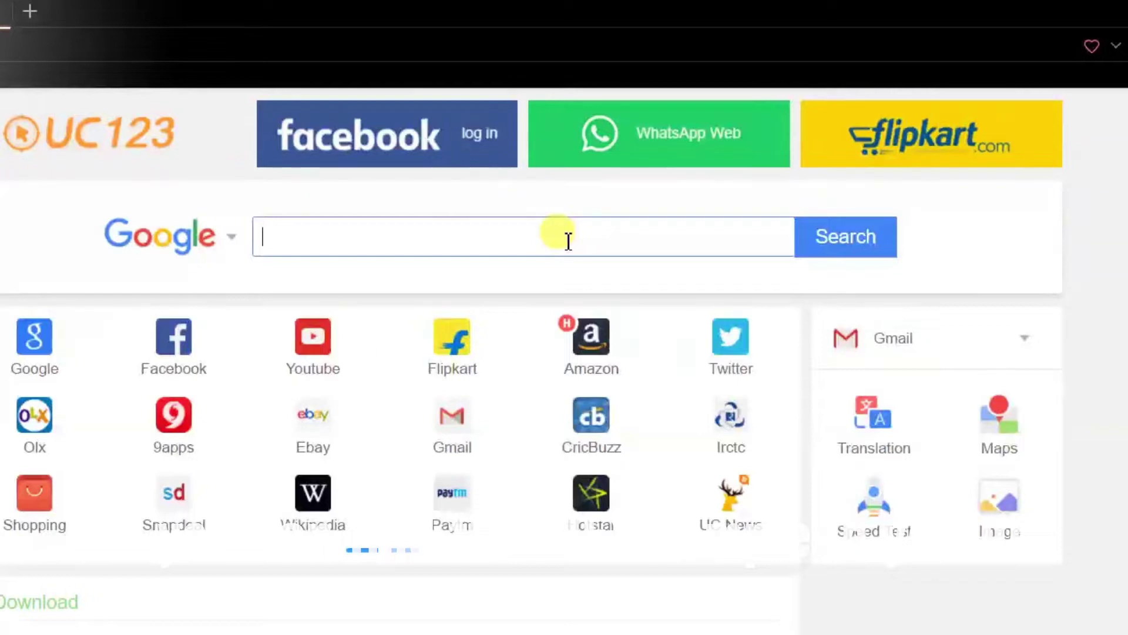
{"action": "type", "text": "hip hop hey sample for "}
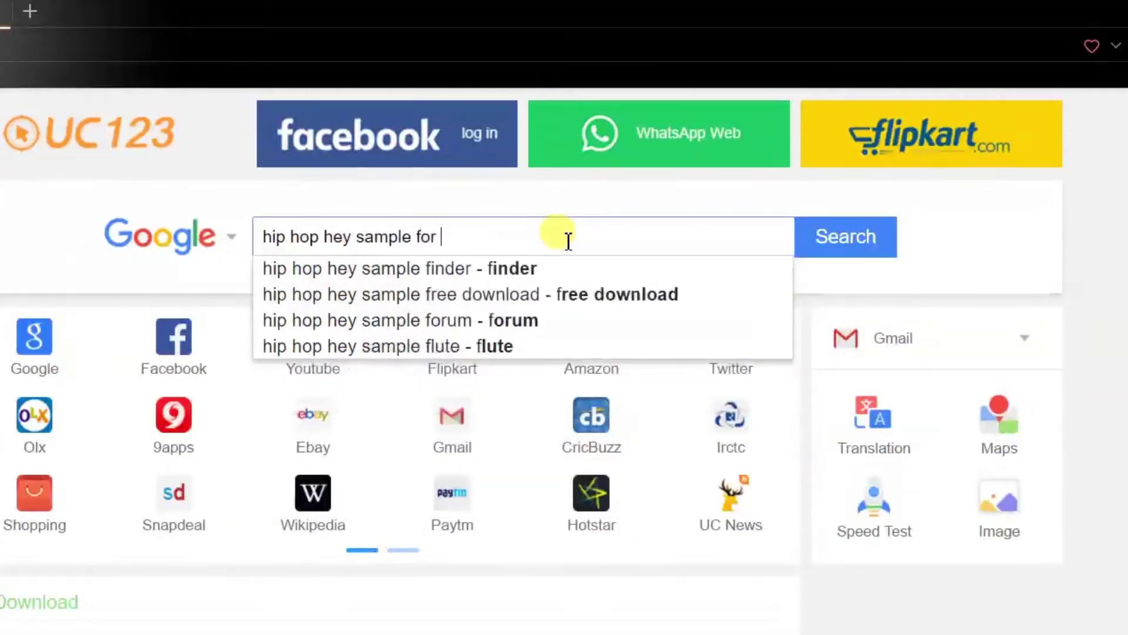
{"action": "type", "text": "music production - production"}
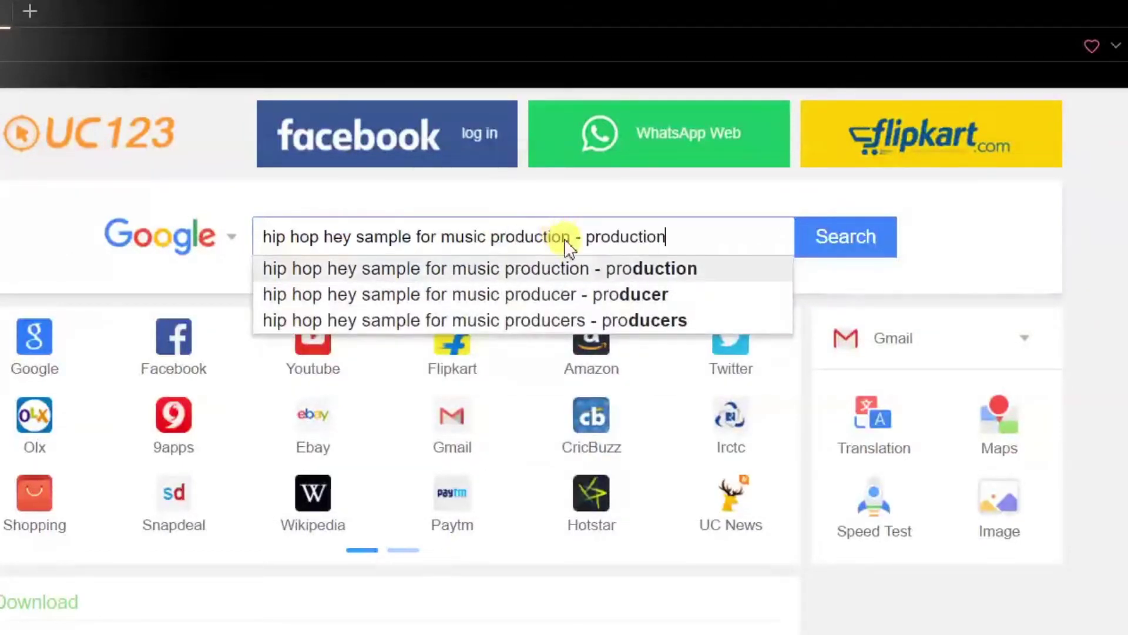
{"action": "key", "text": "Return"}
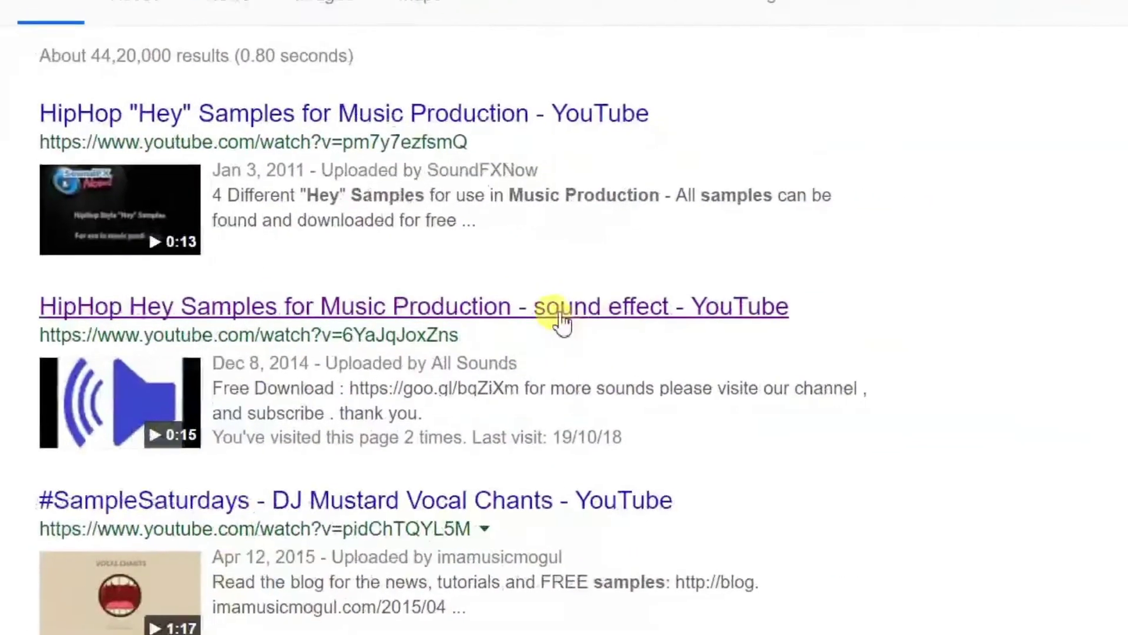
Open the "HipHop Hey Samples for Music Production - sound effect" YouTube video, pause it, copy its URL and close its page.
{"action": "left_click", "coordinate": [626, 467]}
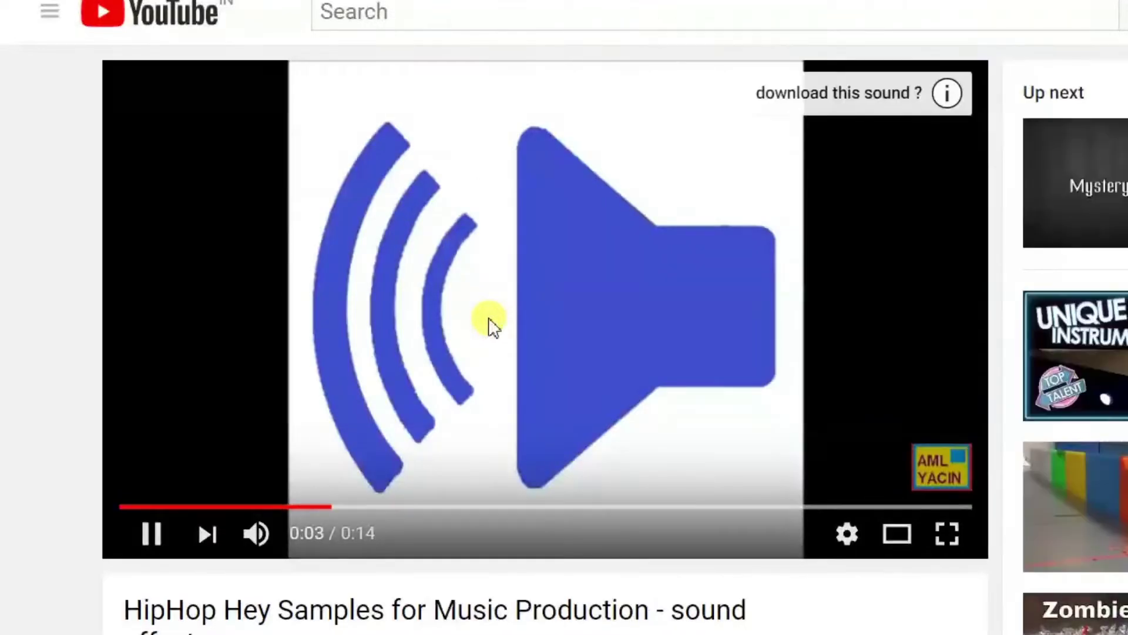
{"action": "left_click", "coordinate": [492, 325]}
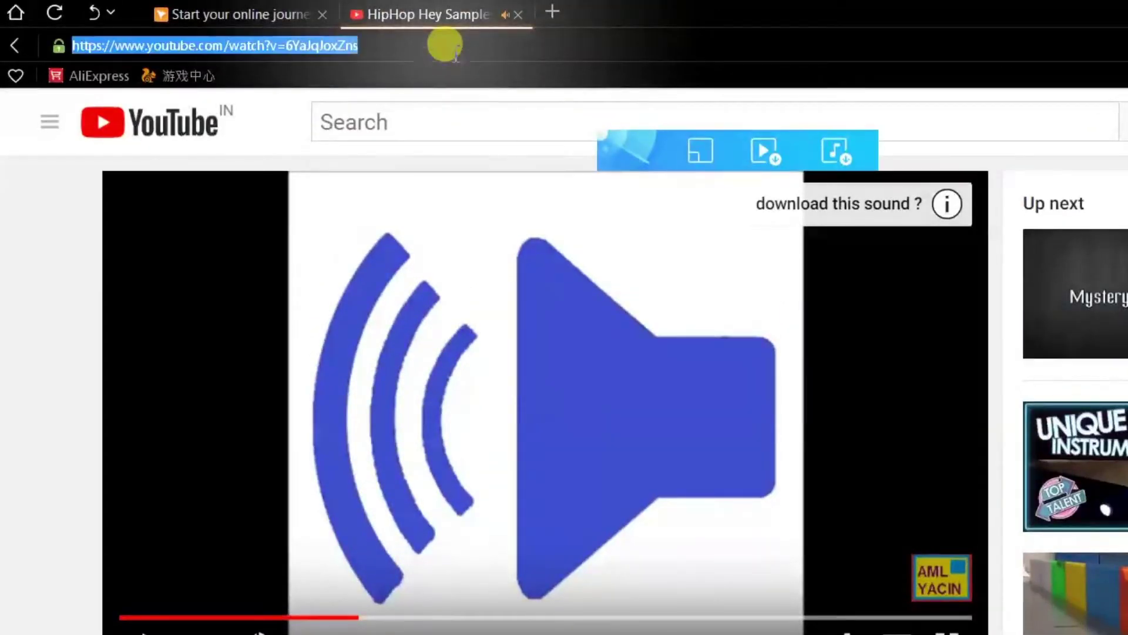
{"action": "right_click", "coordinate": [501, 45]}
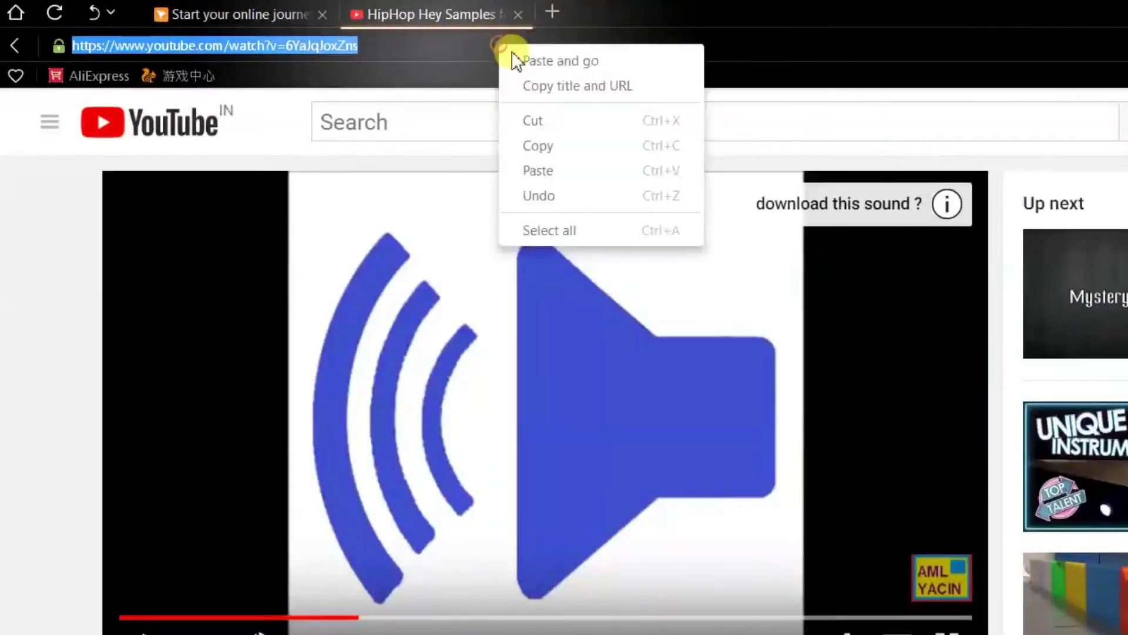
{"action": "left_click", "coordinate": [551, 148]}
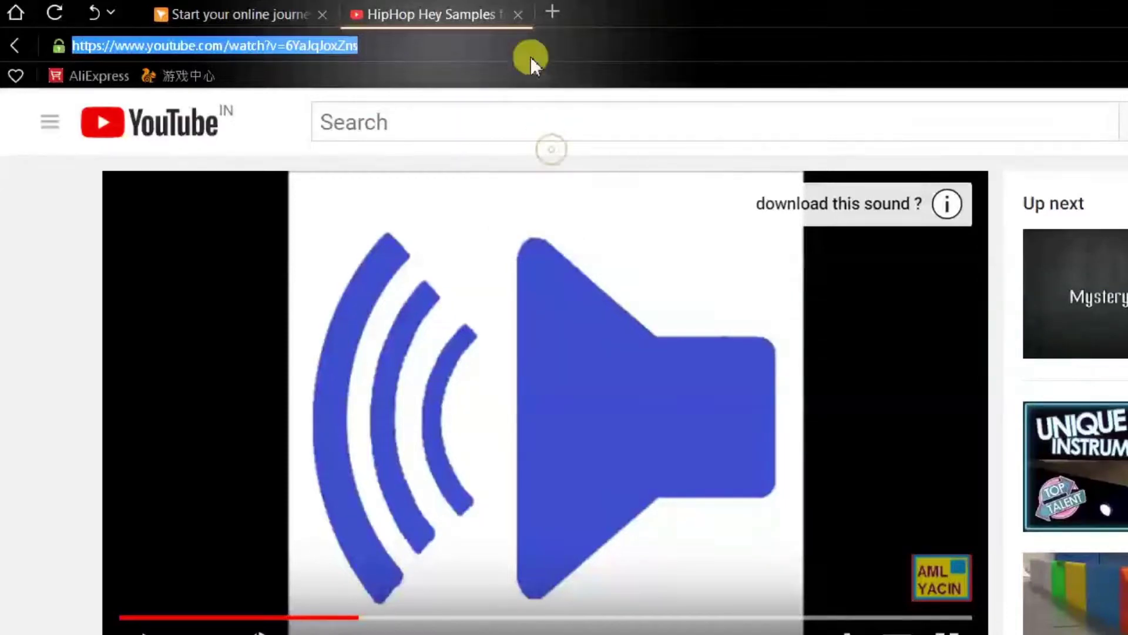
{"action": "left_click", "coordinate": [518, 14]}
Search for an online YouTube converter, open onlinevideoconverter.com and enter the copied video URL.
{"action": "left_click_drag", "start_coordinate": [1052, 235], "coordinate": [486, 270]}
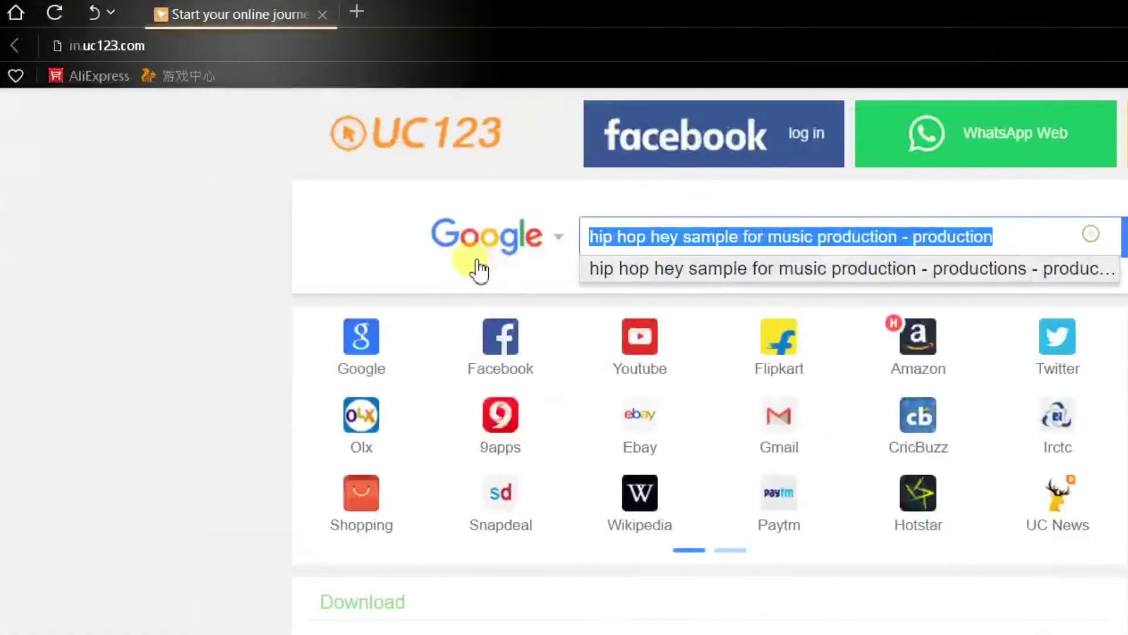
{"action": "type", "text": "y"}
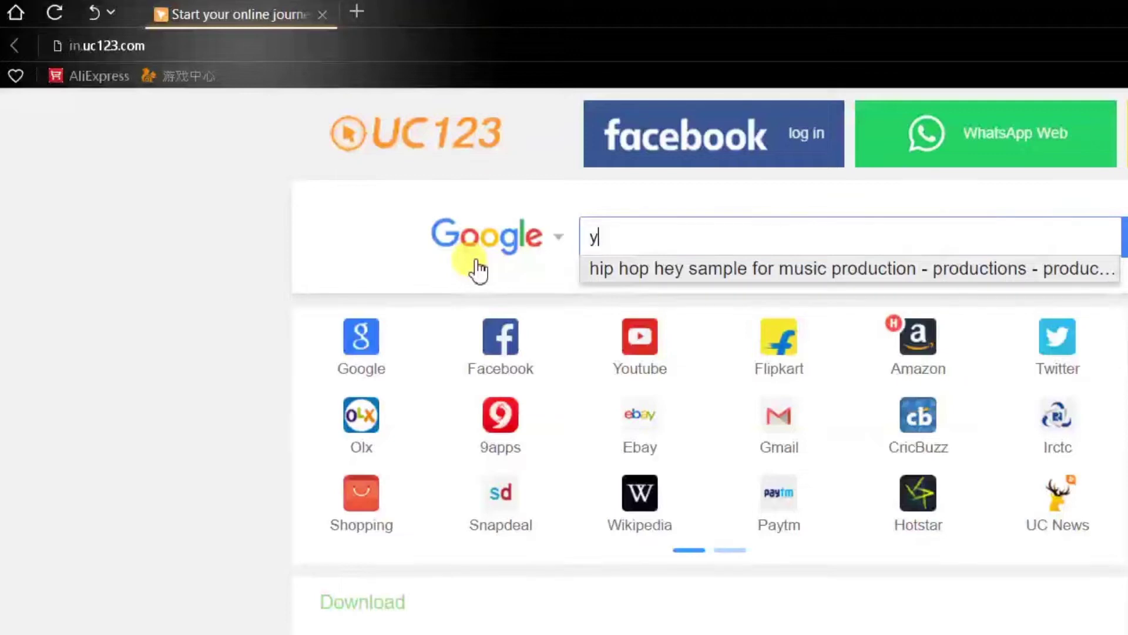
{"action": "type", "text": "ou"}
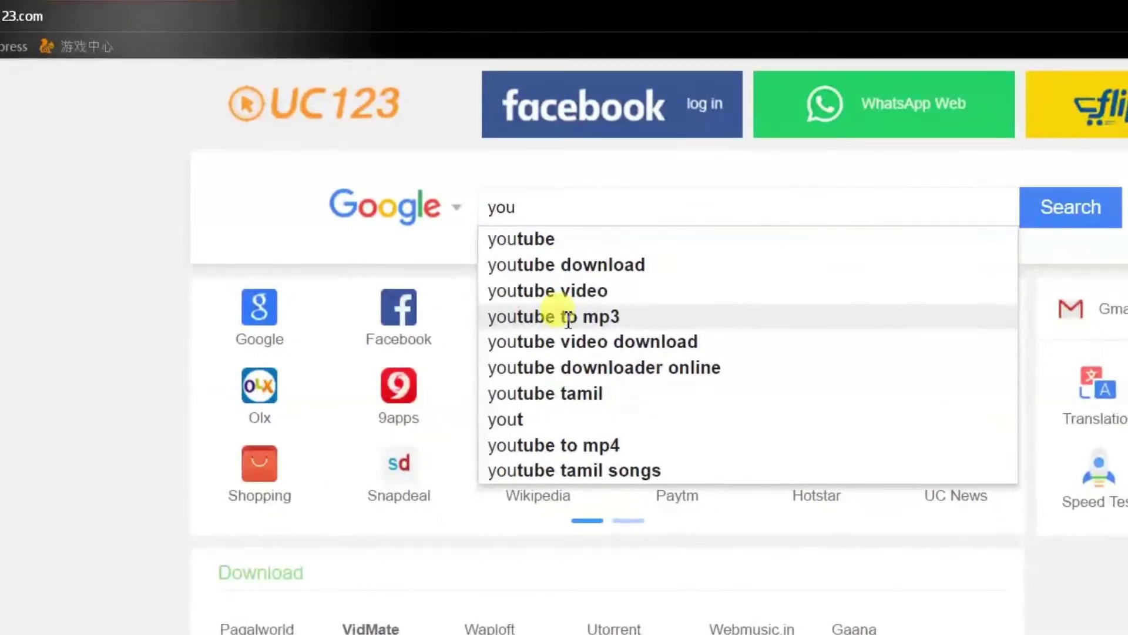
{"action": "left_click", "coordinate": [656, 345]}
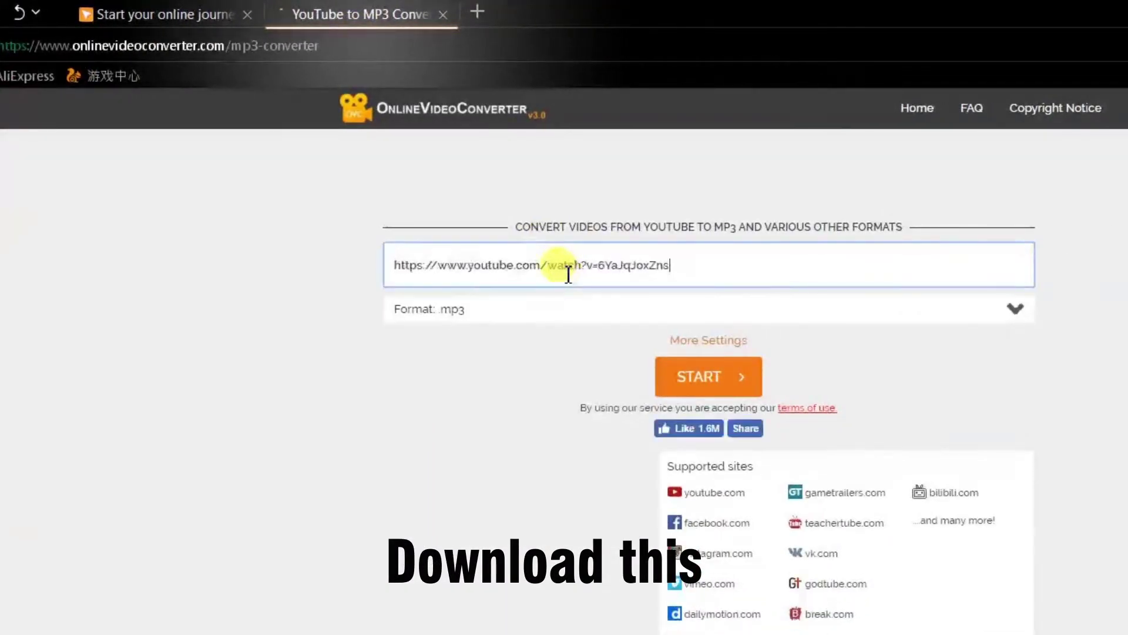
Set the converter's output format to .wav and close the converter page.
{"action": "left_click", "coordinate": [565, 309]}
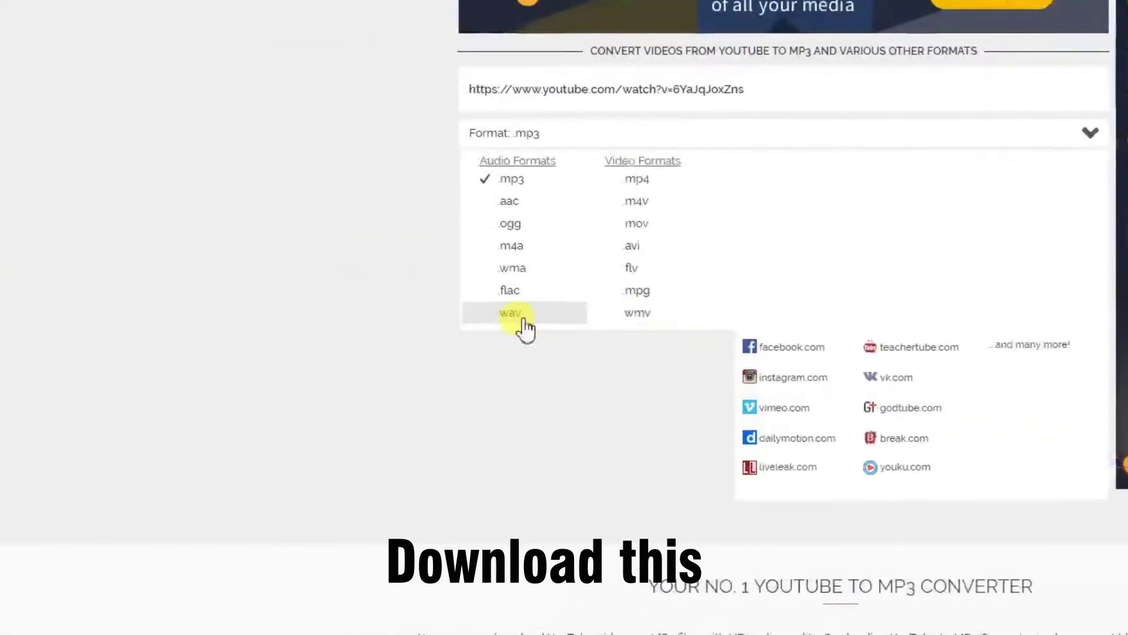
{"action": "left_click", "coordinate": [521, 320]}
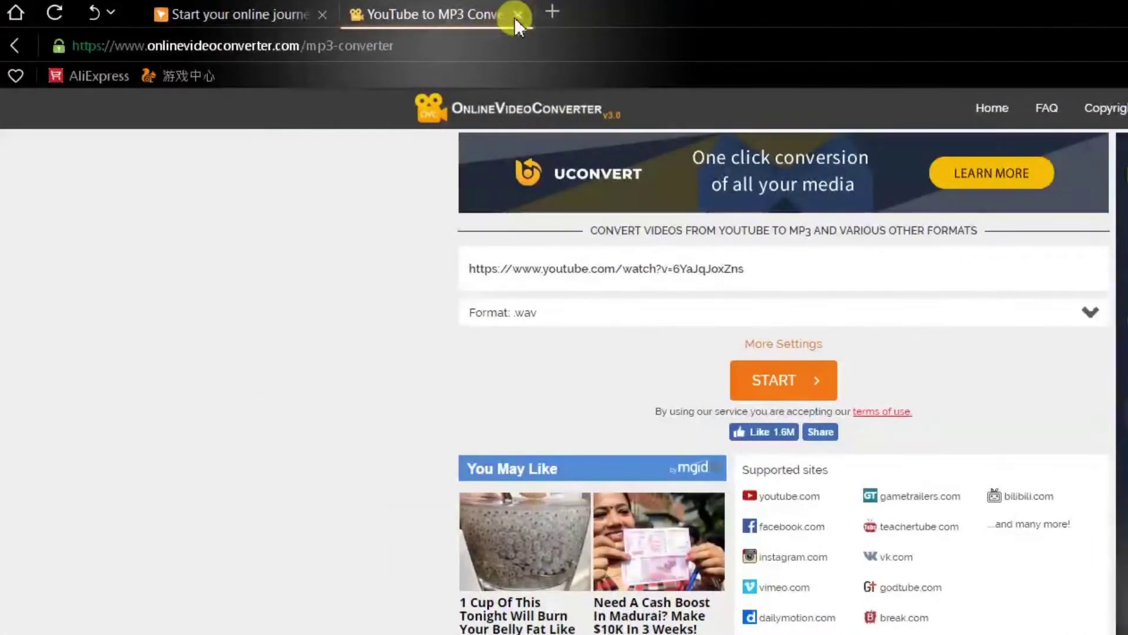
{"action": "left_click", "coordinate": [517, 14]}
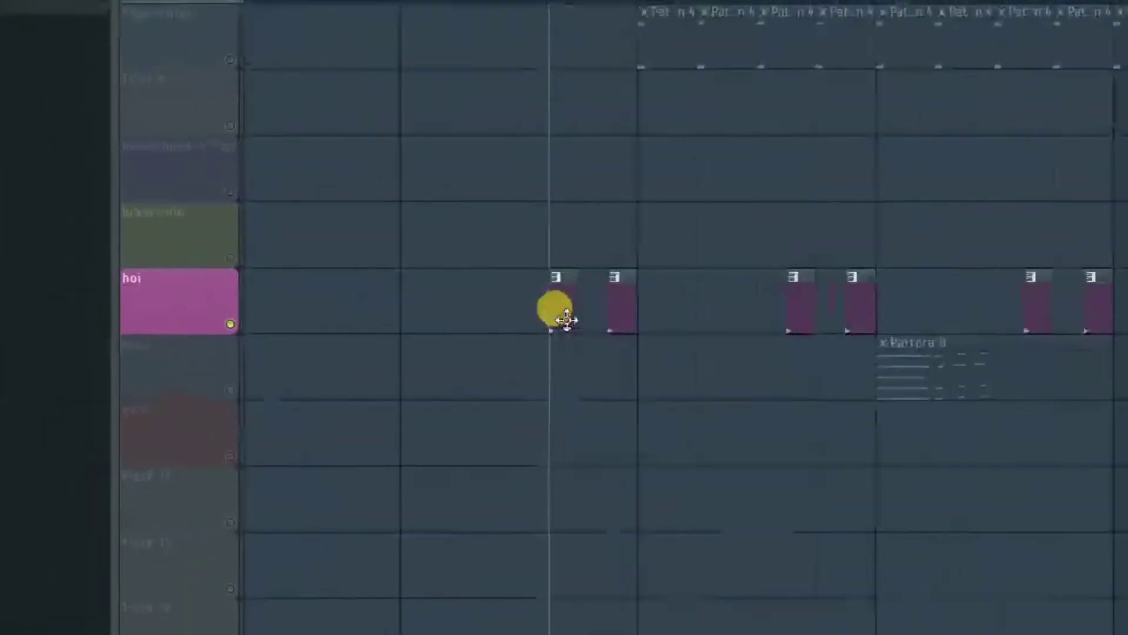
Back in FL Studio, open the hoi clip's pattern, inspect its hey sample's settings and close them.
{"action": "double_click", "coordinate": [567, 319]}
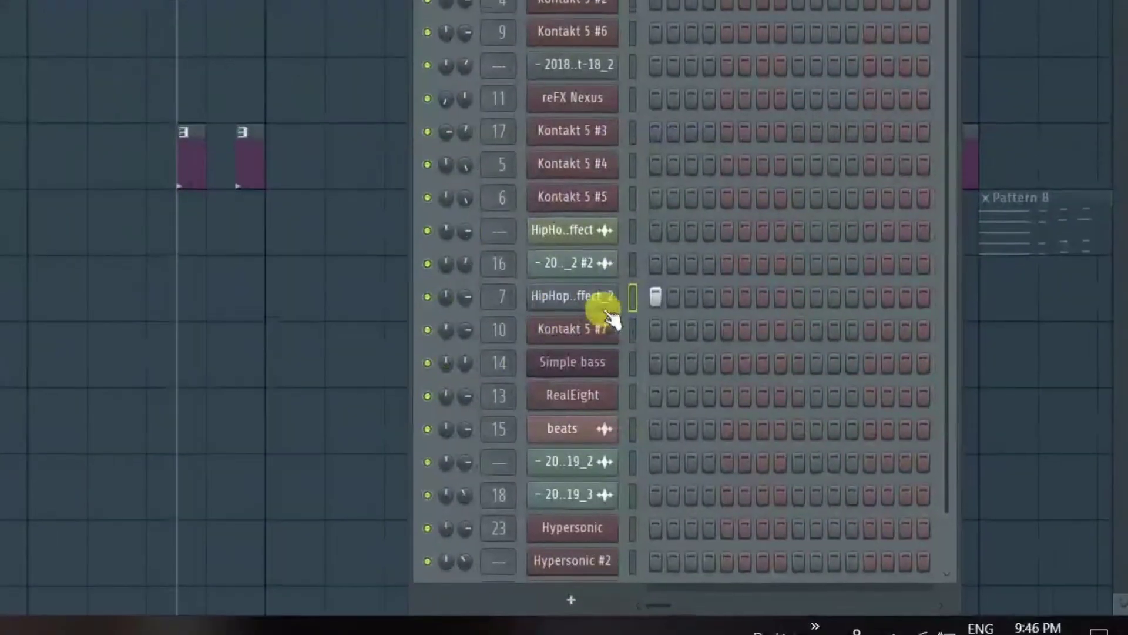
{"action": "left_click", "coordinate": [858, 400]}
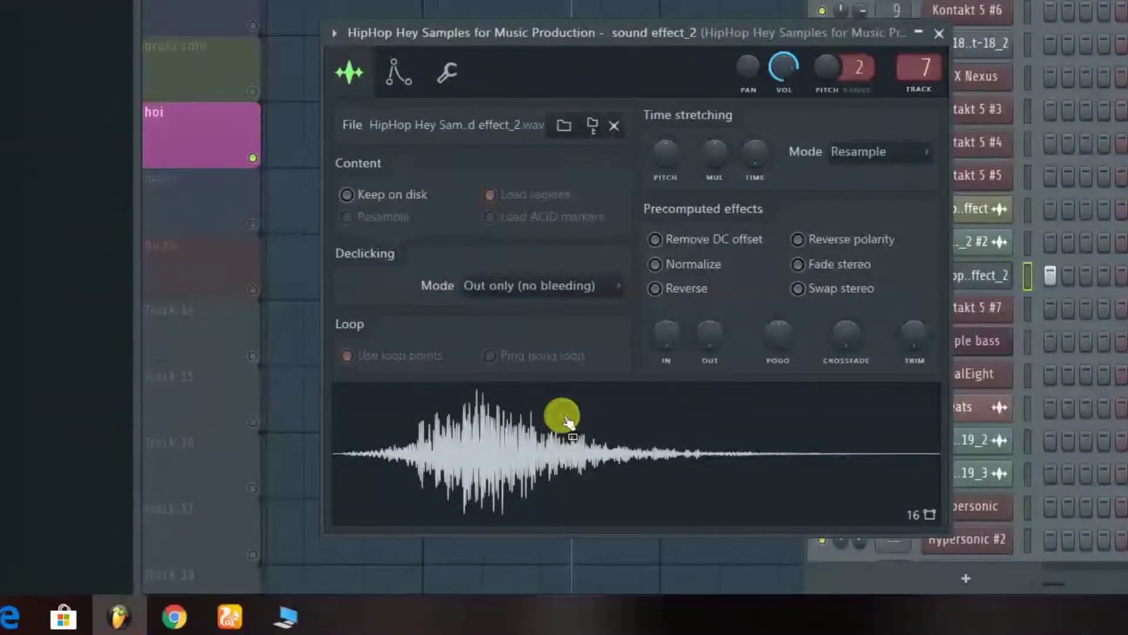
{"action": "key", "text": "F6"}
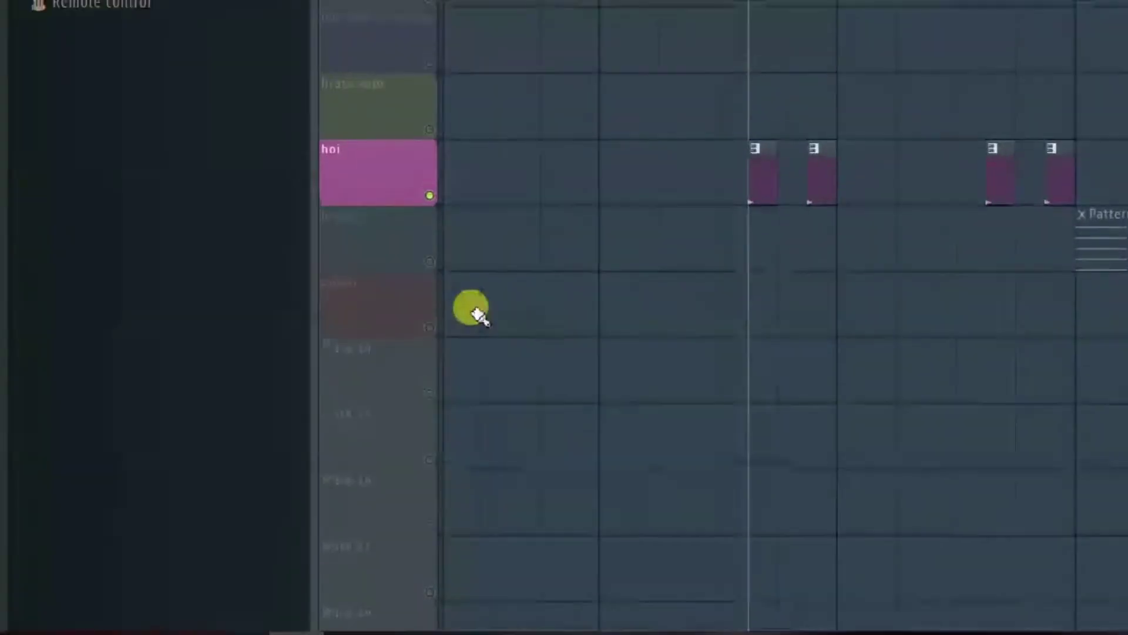
Solo the brass track, play Pattern 8 from bar 4, and inspect the preset loaded in the Hypersonic channel.
{"action": "right_click", "coordinate": [253, 224]}
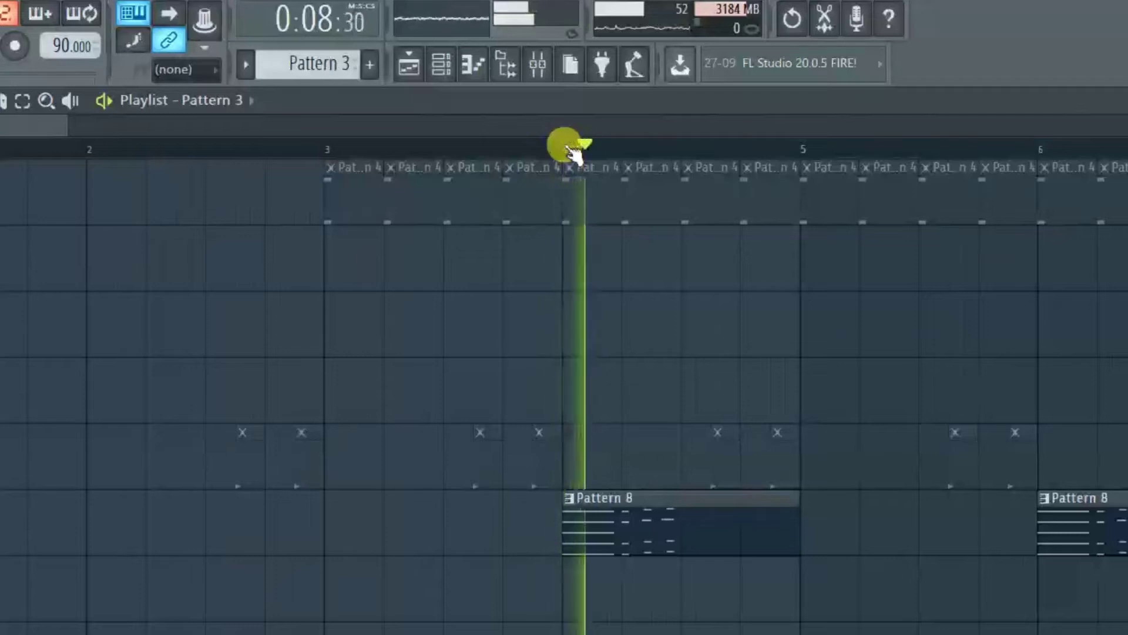
{"action": "key", "text": "F6"}
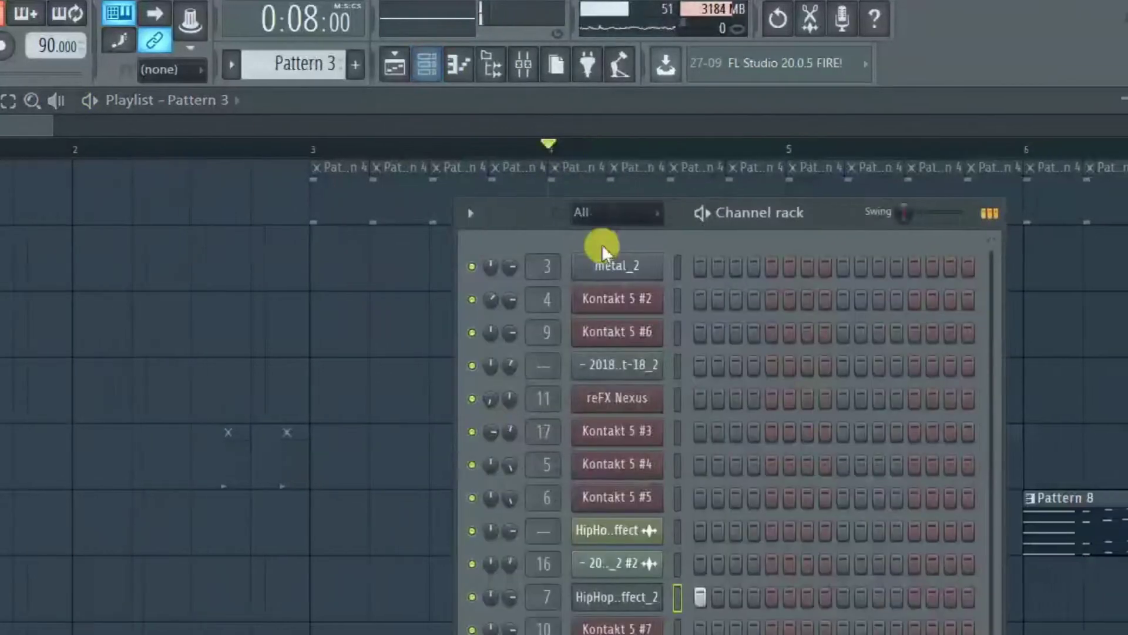
{"action": "scroll", "coordinate": [646, 318], "scroll_direction": "down", "scroll_amount": 2}
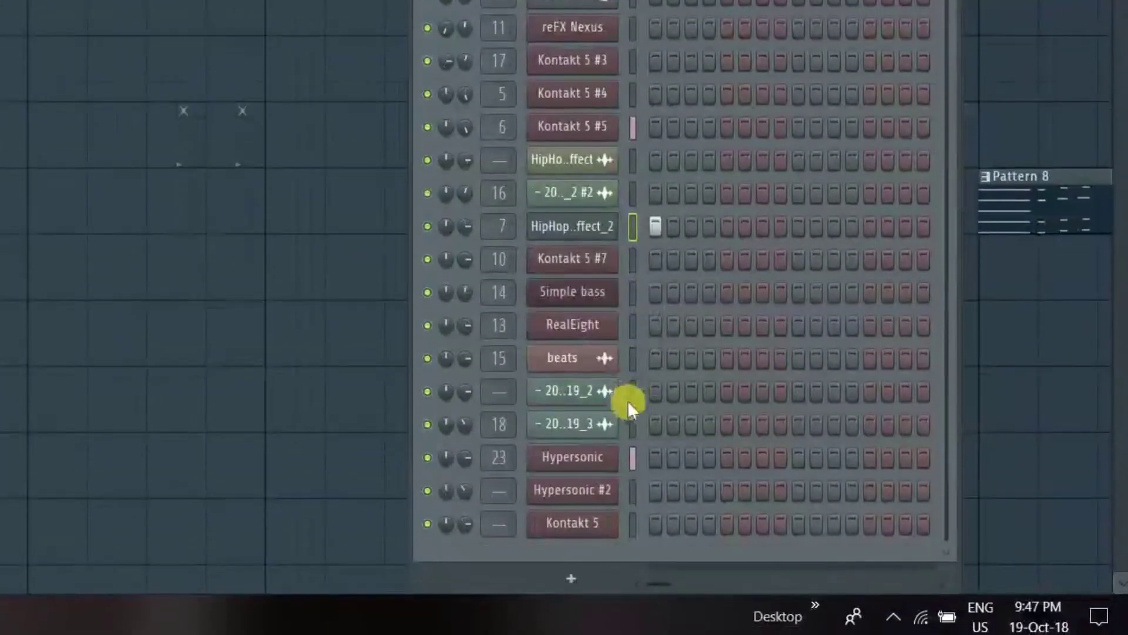
{"action": "left_click", "coordinate": [612, 466]}
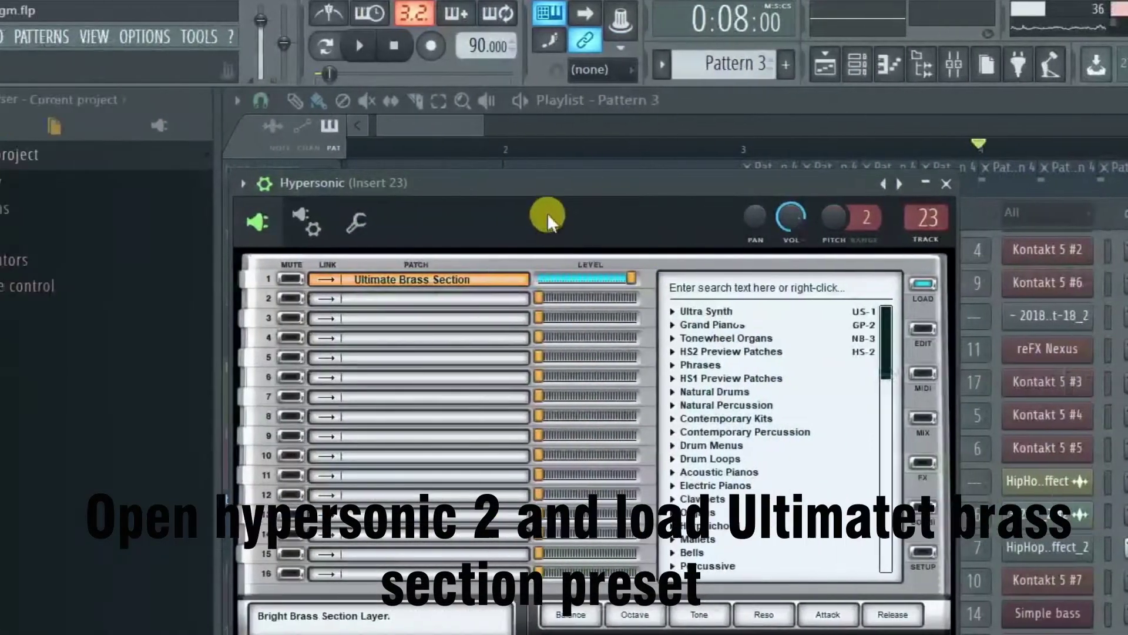
{"action": "left_click", "coordinate": [641, 101]}
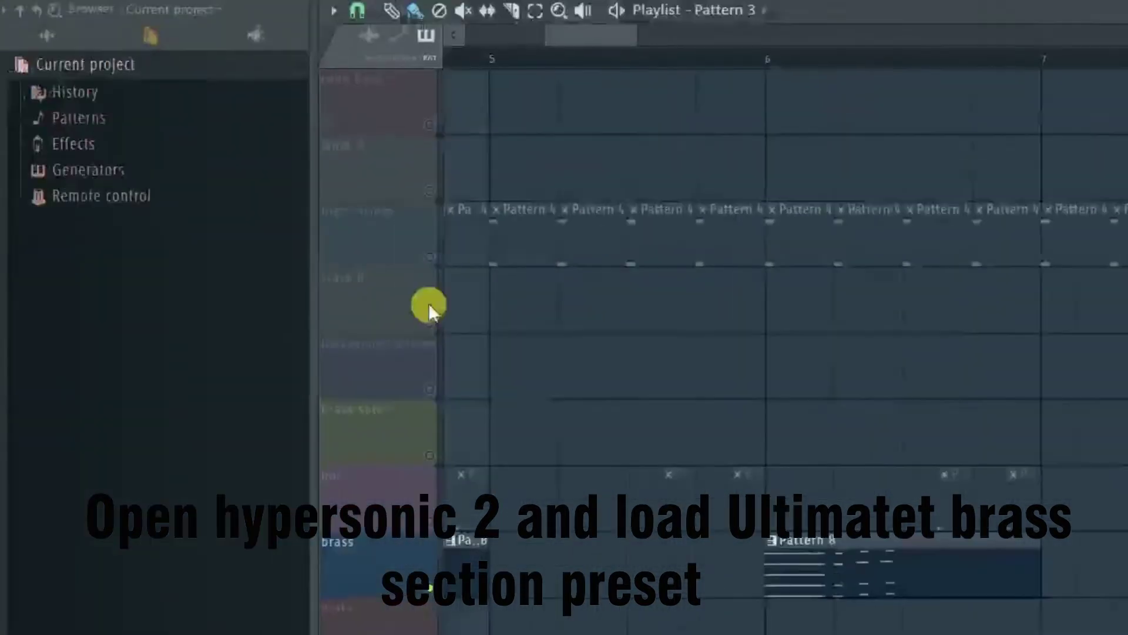
Solo the strings stac track and play its Pattern 9 clip from bar 8.
{"action": "scroll", "coordinate": [802, 364], "scroll_direction": "up", "scroll_amount": 1}
{"action": "scroll", "coordinate": [803, 365], "scroll_direction": "down", "scroll_amount": 5}
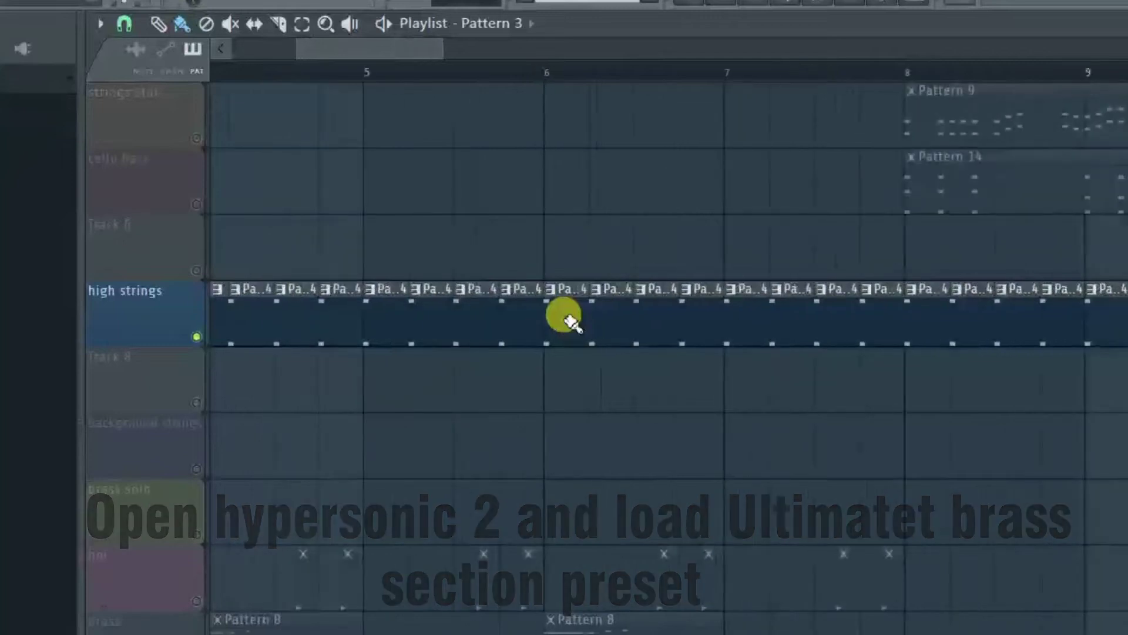
{"action": "scroll", "coordinate": [1011, 347], "scroll_direction": "up", "scroll_amount": 3}
{"action": "scroll", "coordinate": [564, 318], "scroll_direction": "up", "scroll_amount": 2}
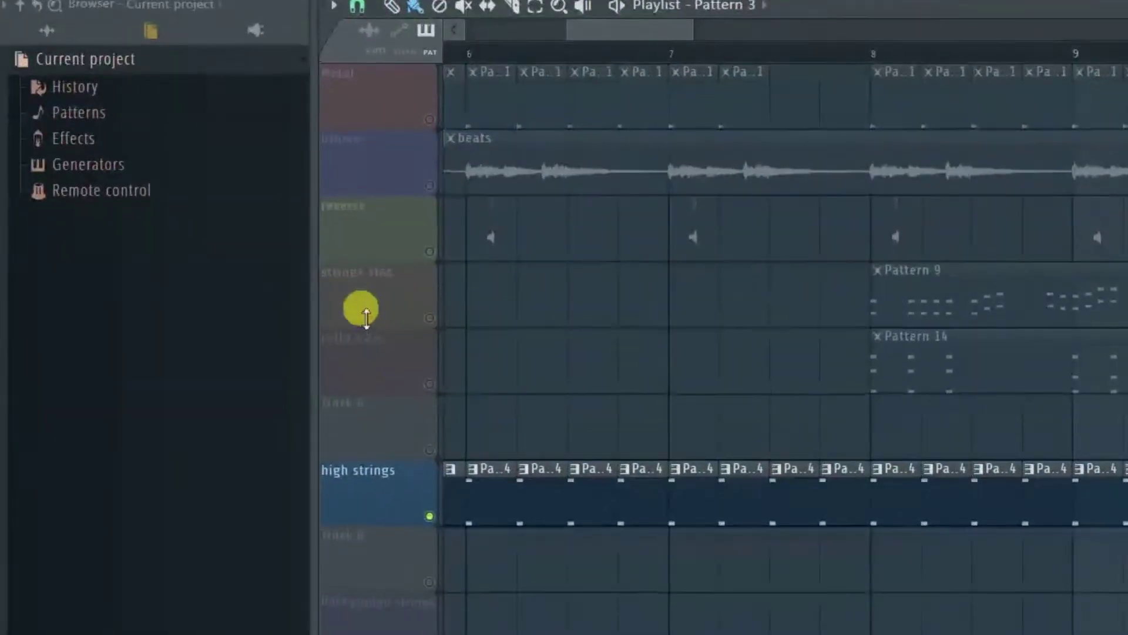
{"action": "right_click", "coordinate": [417, 316]}
{"action": "left_click", "coordinate": [364, 316]}
{"action": "left_click", "coordinate": [424, 320]}
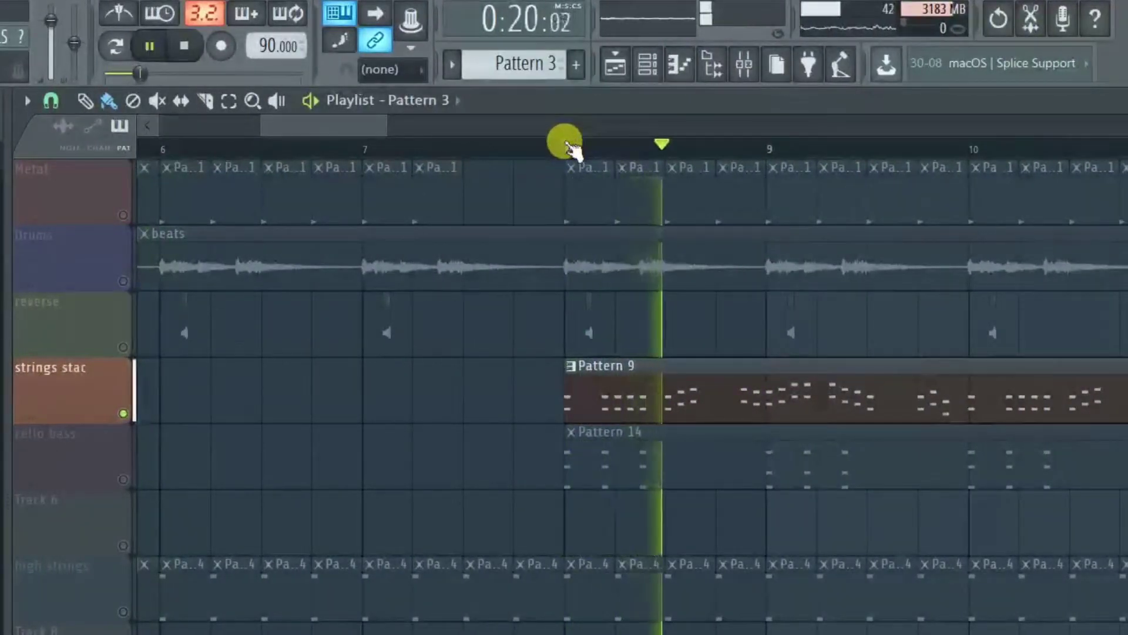
Inspect the patch loaded in the Kontakt 5 #6 channel and close its window.
{"action": "key", "text": "F6"}
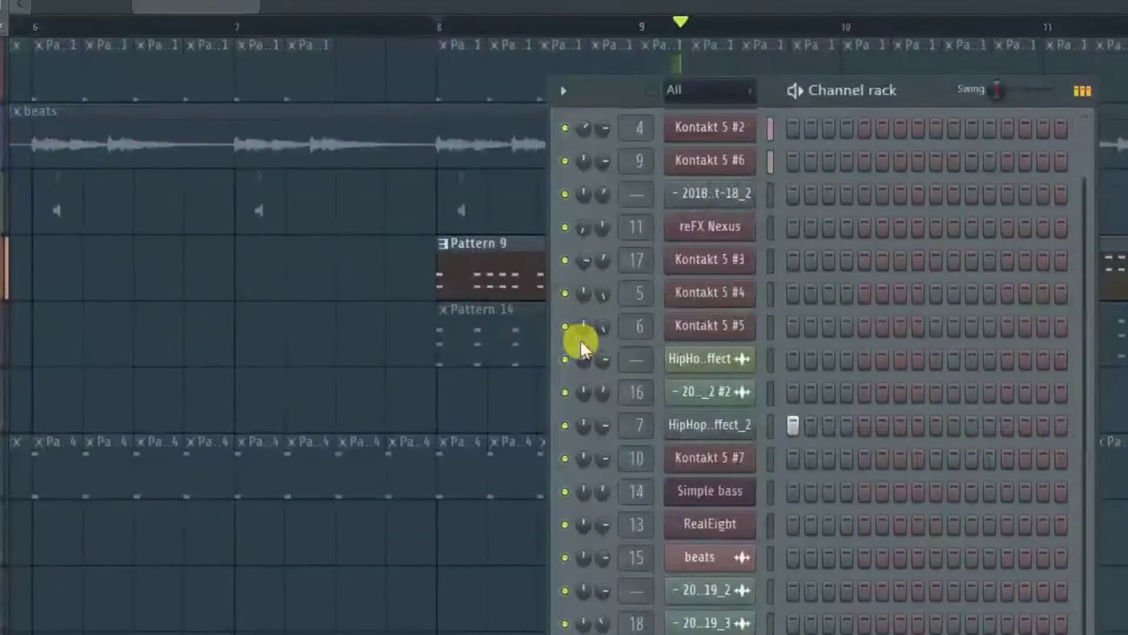
{"action": "scroll", "coordinate": [588, 297], "scroll_direction": "up", "scroll_amount": 1}
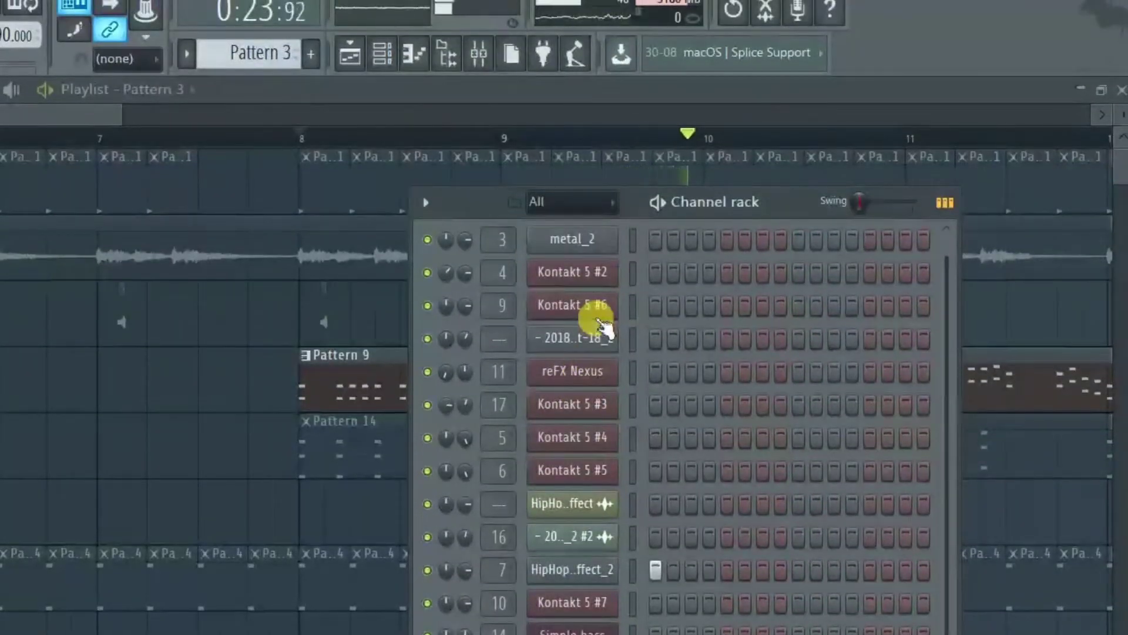
{"action": "left_click", "coordinate": [599, 317]}
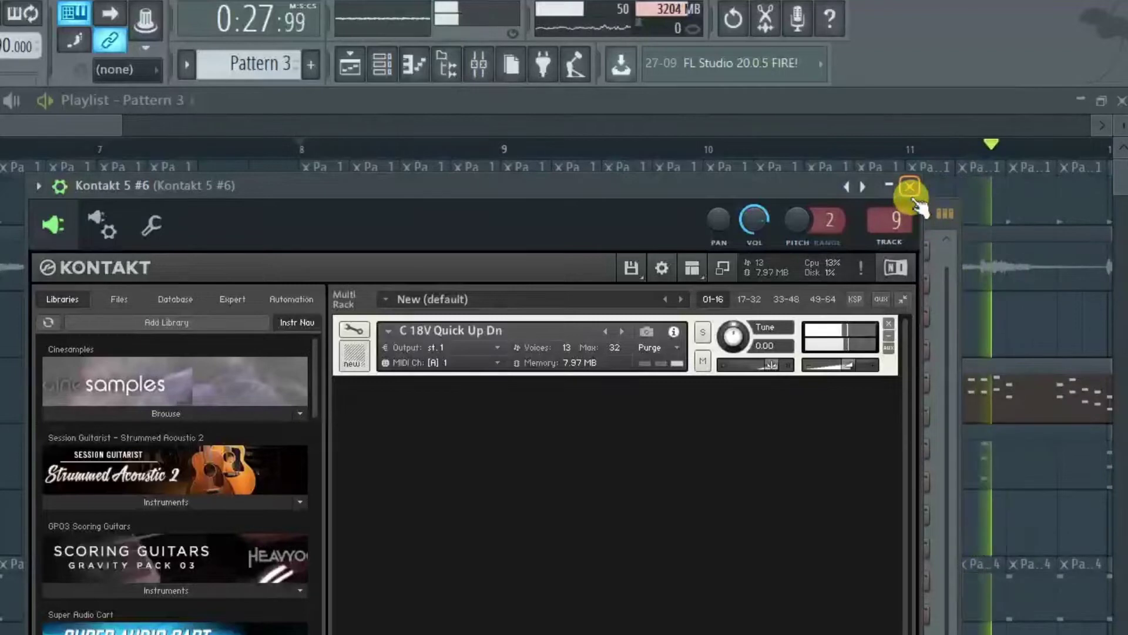
{"action": "left_click", "coordinate": [910, 187]}
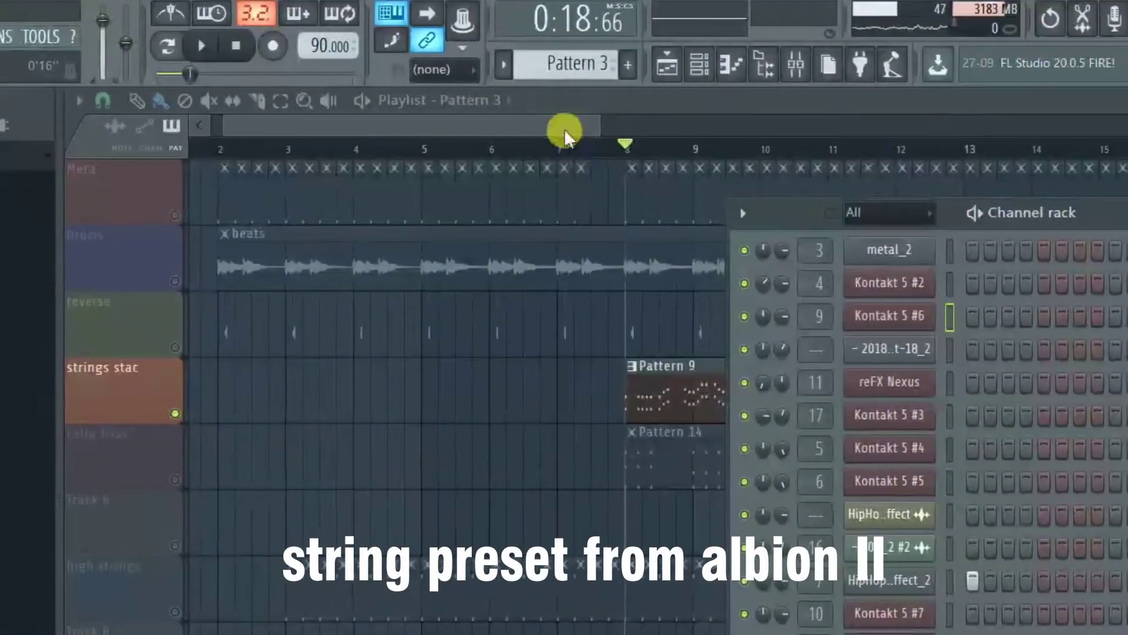
With the cello bass track soloed, inspect the patch loaded in the Kontakt 5 #7 channel and close its window.
{"action": "left_click_drag", "start_coordinate": [510, 127], "coordinate": [542, 127]}
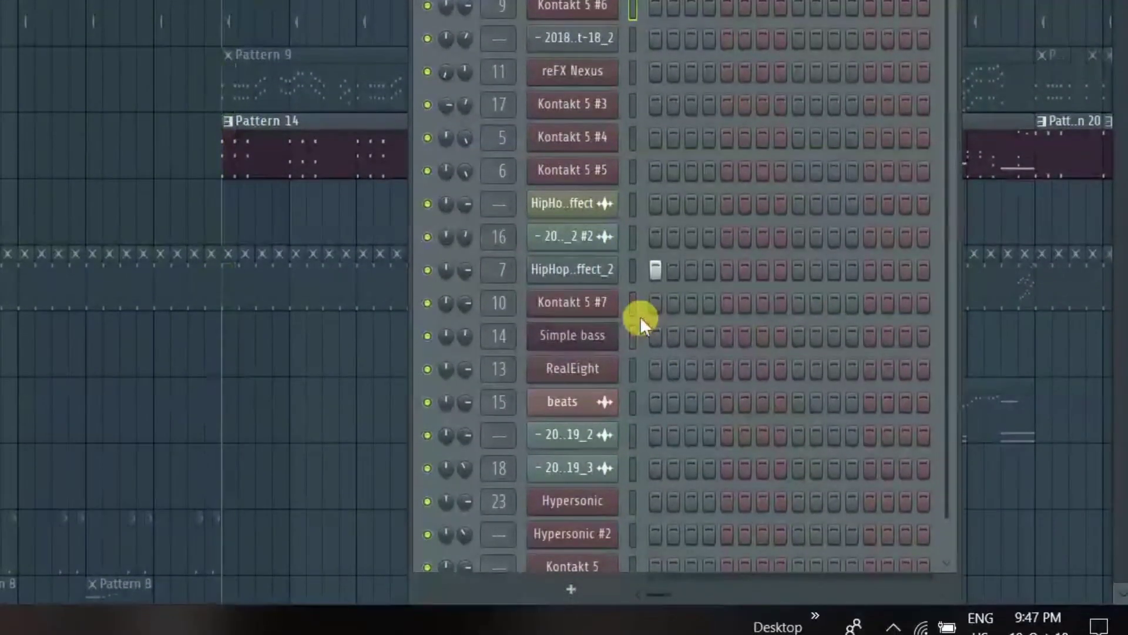
{"action": "left_click", "coordinate": [614, 308]}
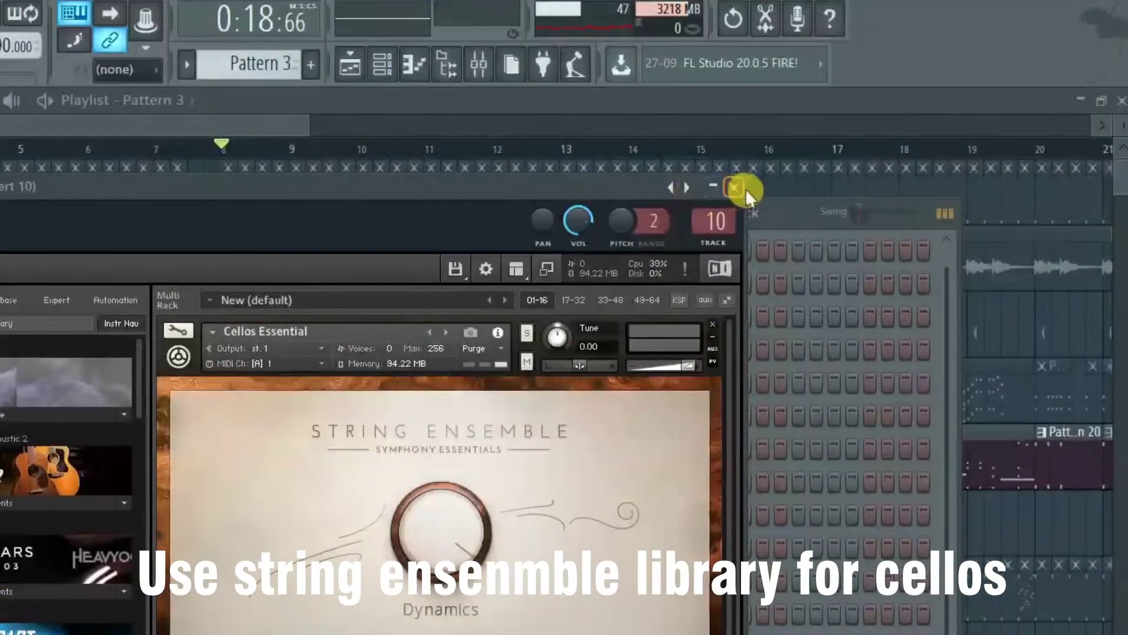
{"action": "left_click", "coordinate": [736, 187]}
Inspect the Simple bass channel's Harmor settings and play the cello bass track's Pattern 23 clip from bar 16.
{"action": "left_click", "coordinate": [630, 327]}
{"action": "left_click", "coordinate": [606, 335]}
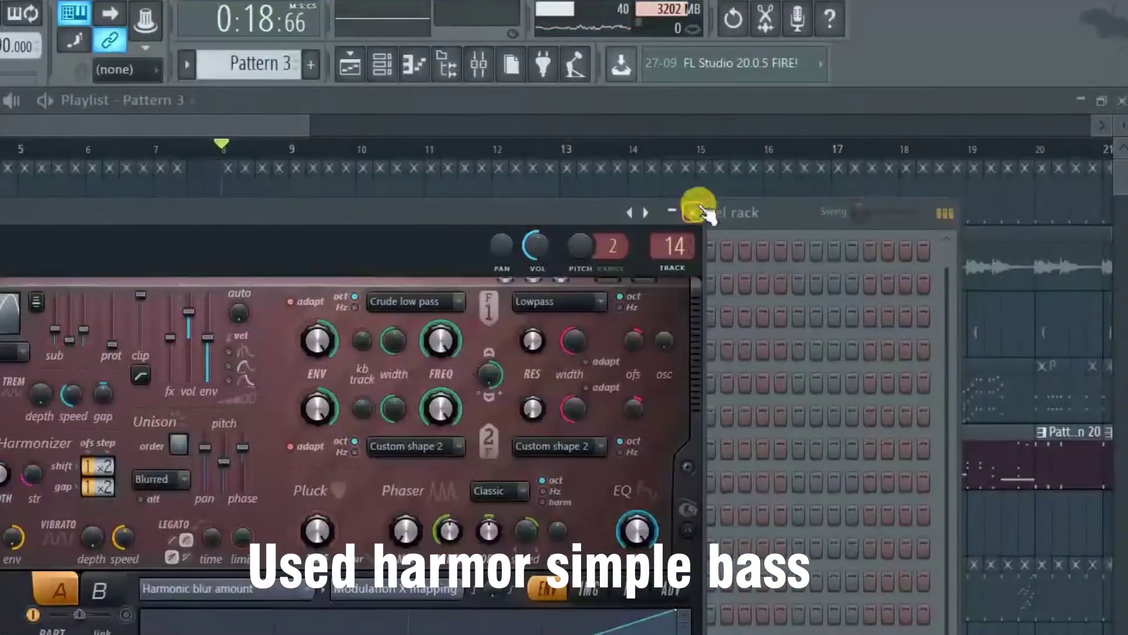
{"action": "left_click", "coordinate": [698, 209]}
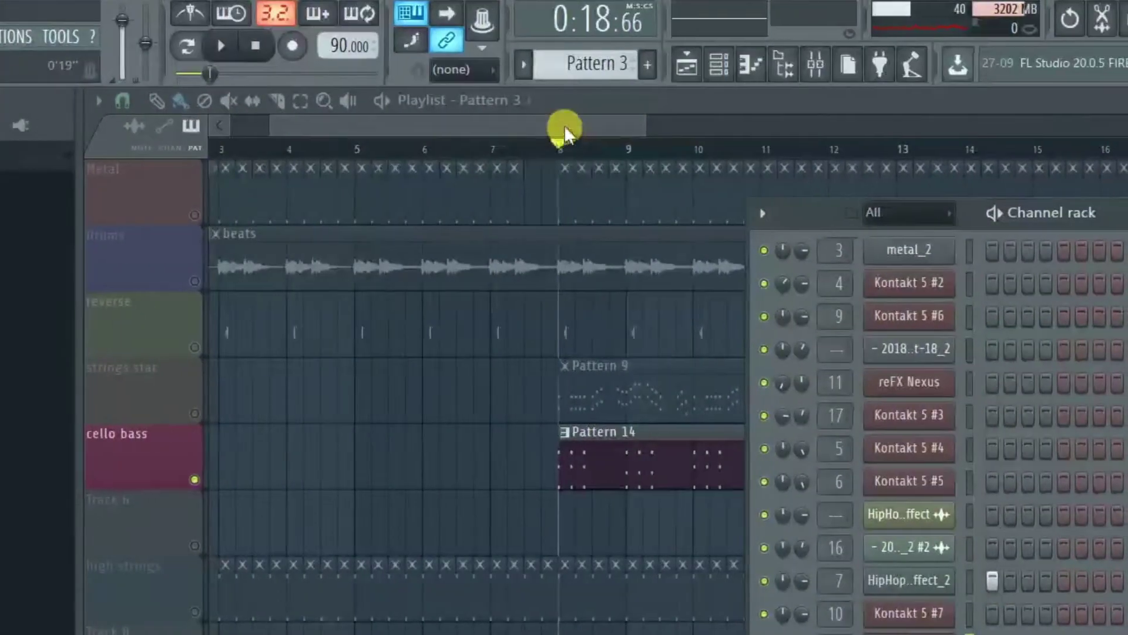
{"action": "scroll", "coordinate": [565, 128], "scroll_direction": "right", "scroll_amount": 5}
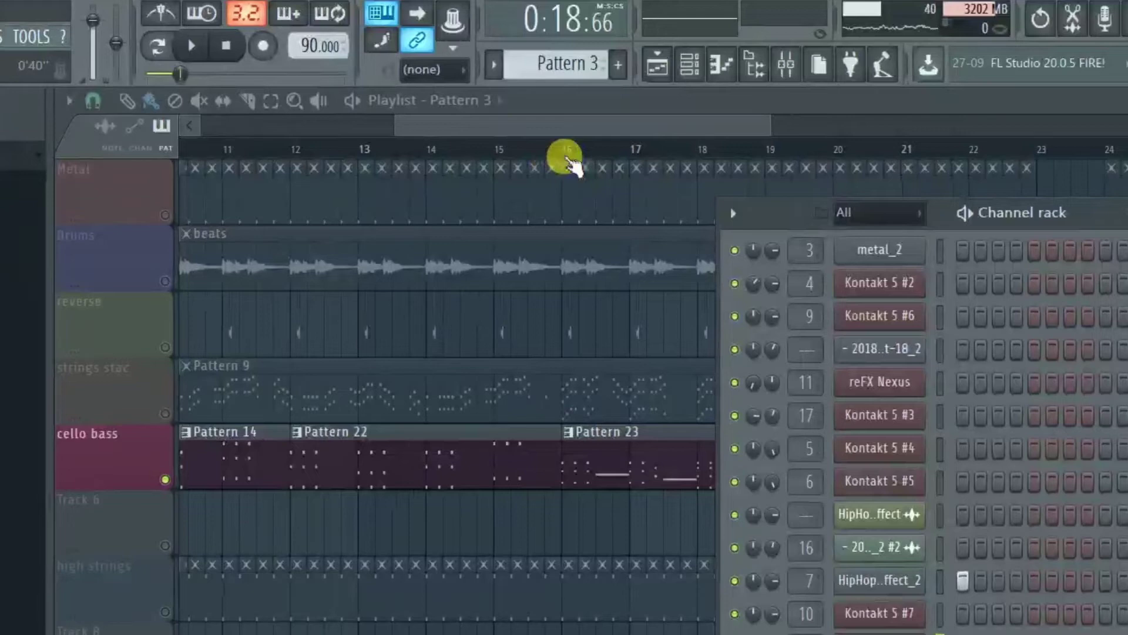
{"action": "left_click", "coordinate": [564, 157]}
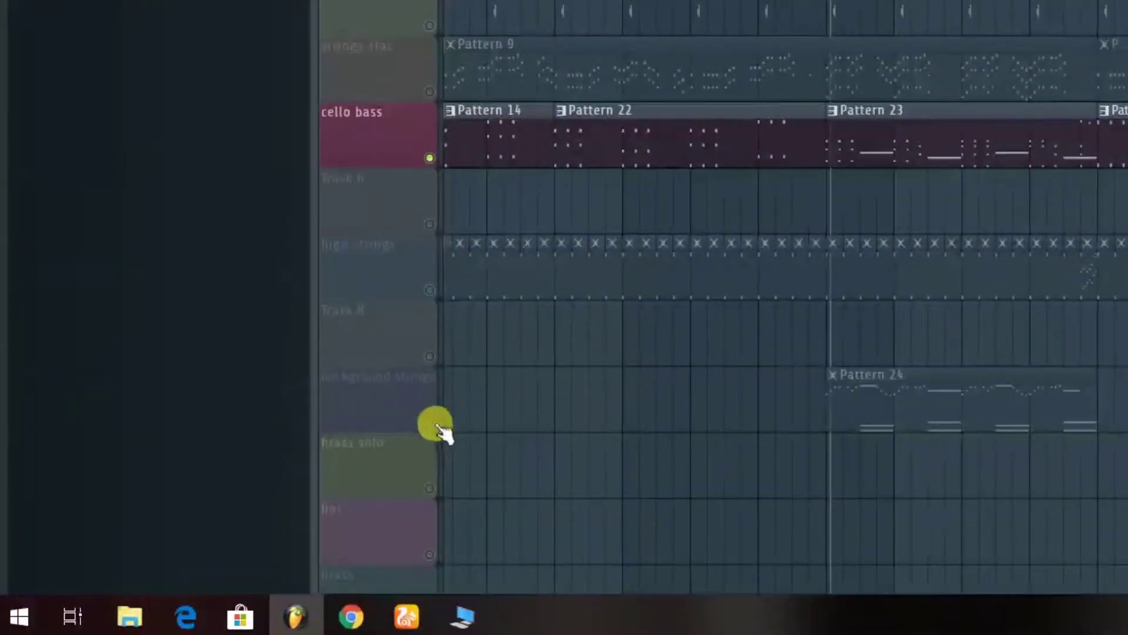
Solo the background strings track, inspect the Kontakt 5 #5 patch and its Albion II library, and close the plugin.
{"action": "left_click", "coordinate": [432, 424], "text": "ctrl"}
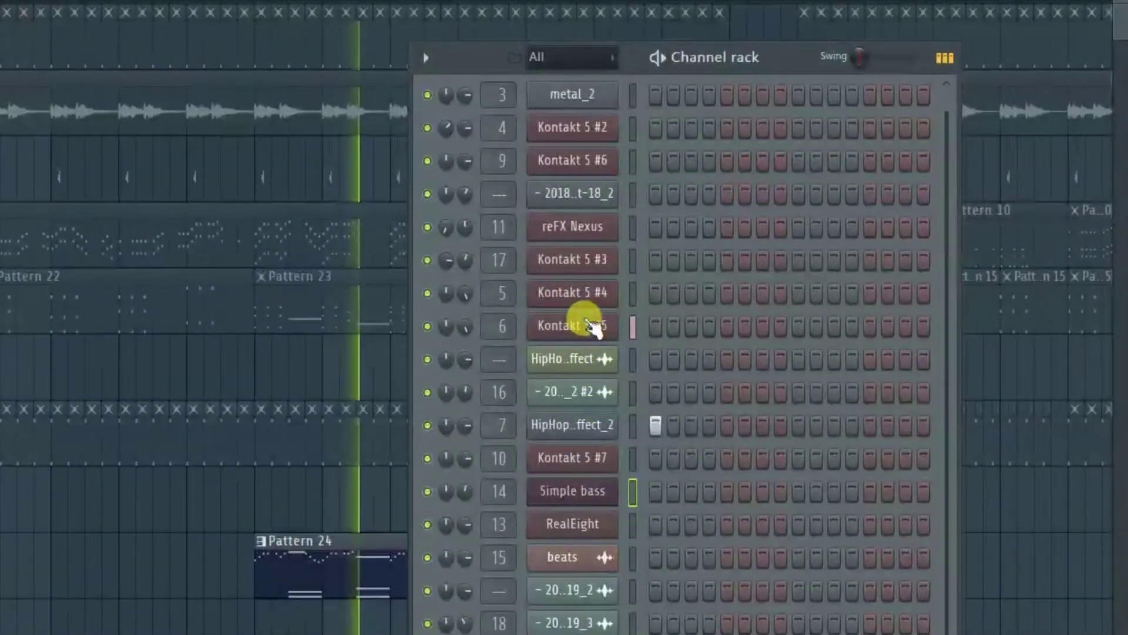
{"action": "left_click", "coordinate": [1117, 158]}
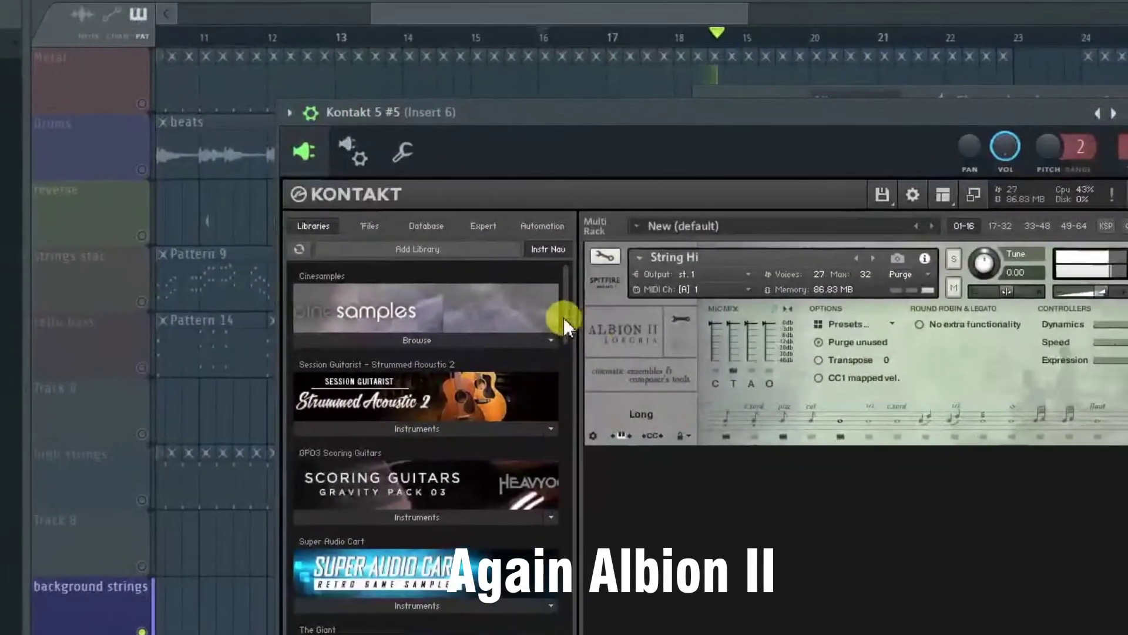
{"action": "left_click_drag", "start_coordinate": [563, 317], "coordinate": [563, 460]}
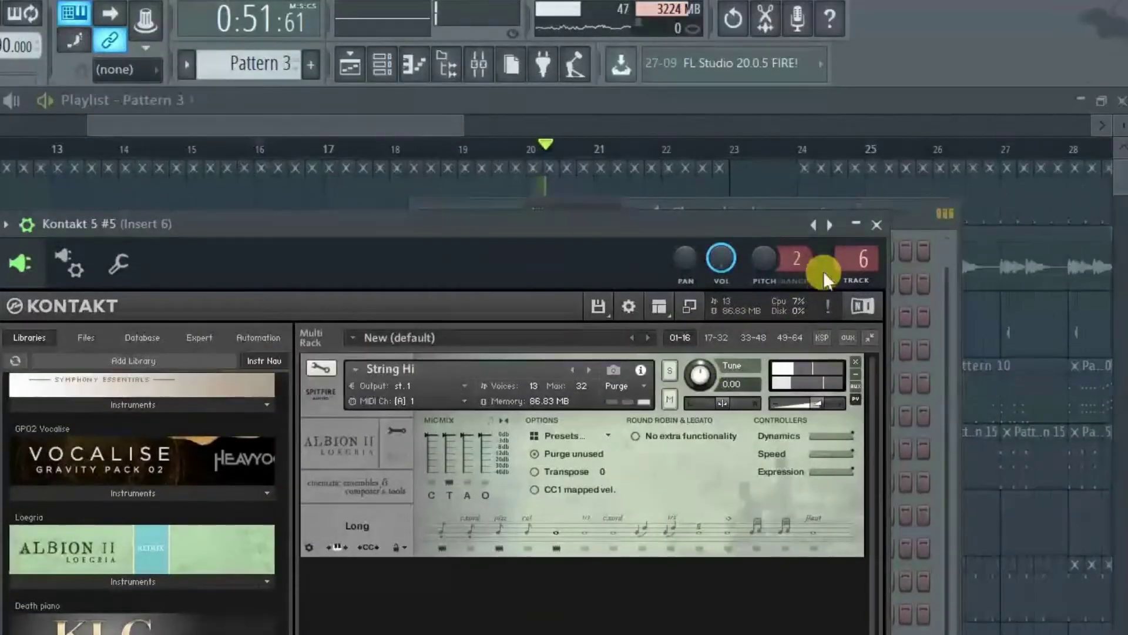
{"action": "left_click", "coordinate": [876, 224]}
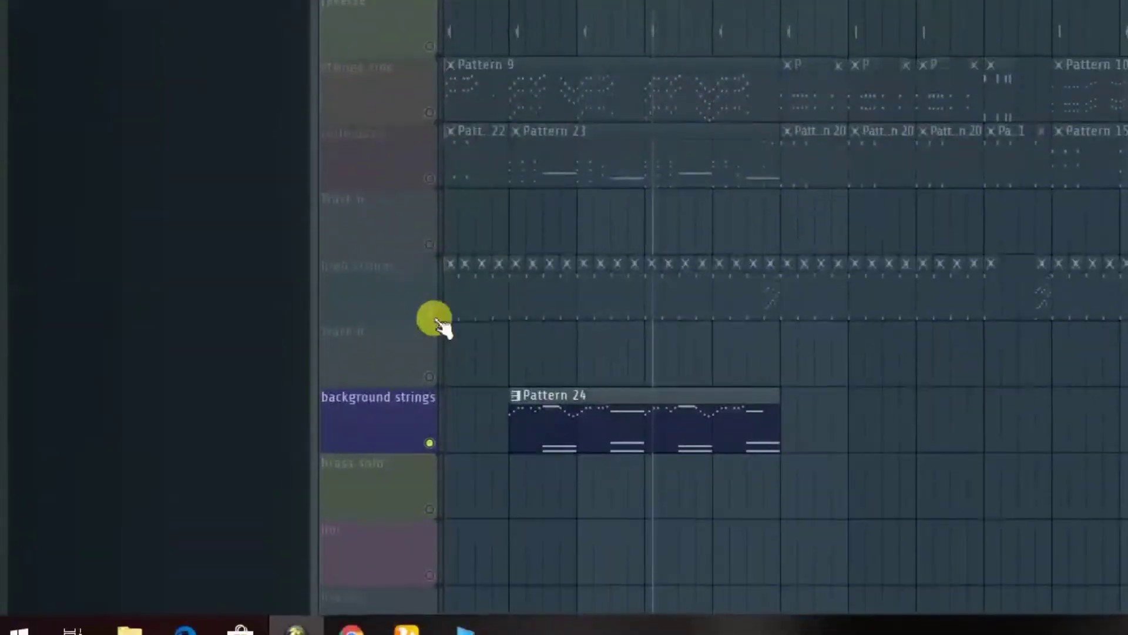
Solo the high strings track, view the notes of Pattern 4 in the piano roll, and return to the playlist.
{"action": "left_click", "coordinate": [435, 321]}
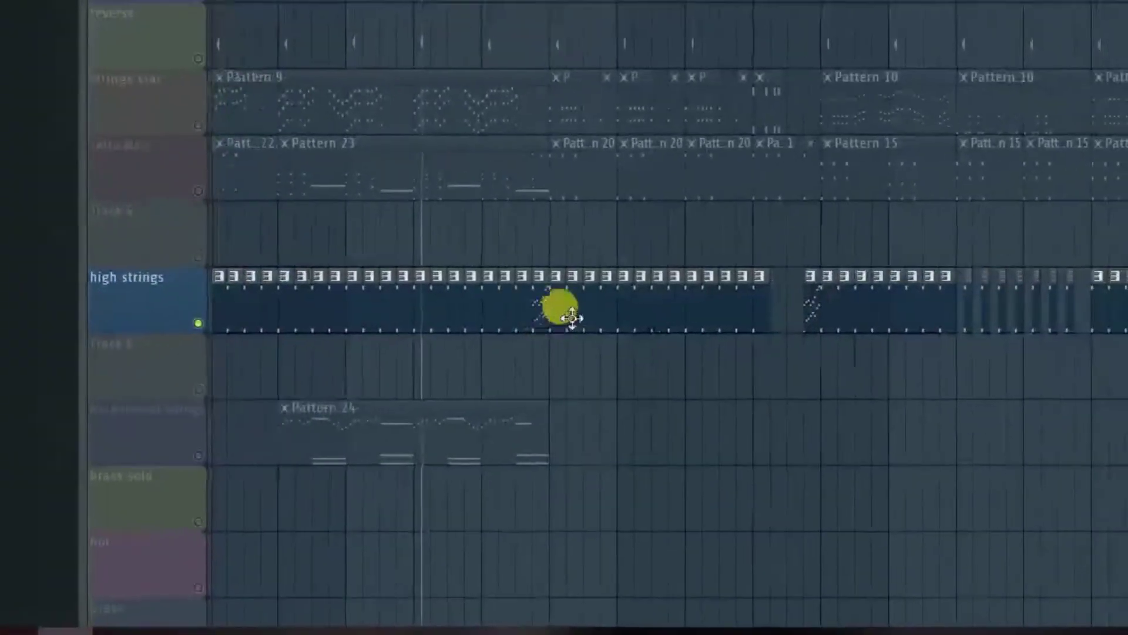
{"action": "double_click", "coordinate": [566, 319]}
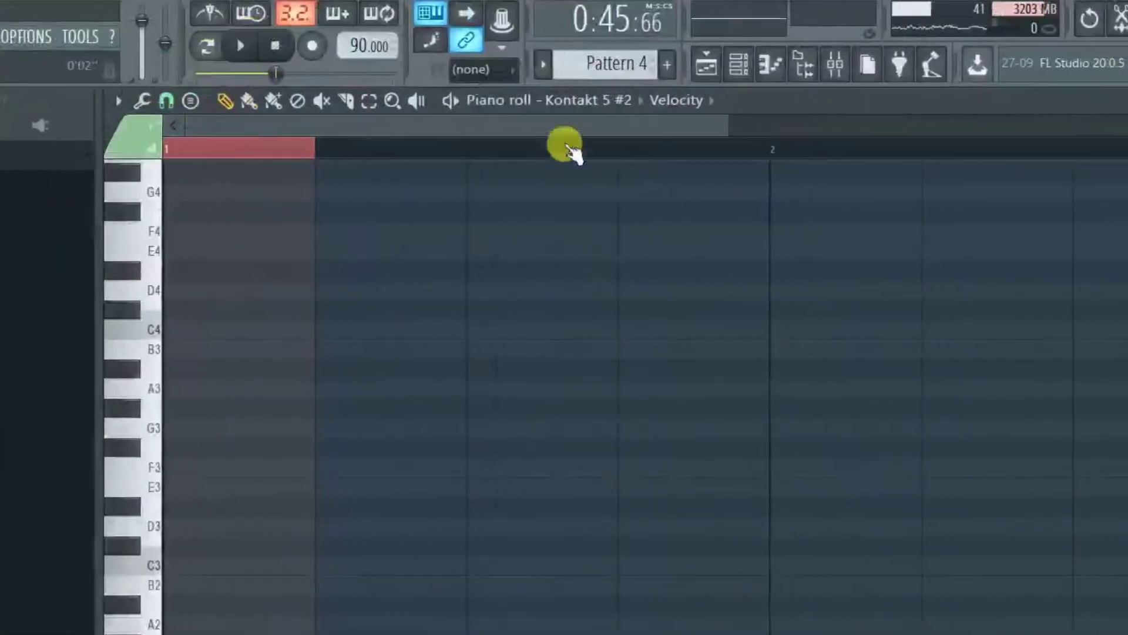
{"action": "scroll", "coordinate": [435, 320], "scroll_direction": "up", "scroll_amount": 10}
{"action": "scroll", "coordinate": [442, 325], "scroll_direction": "down", "scroll_amount": 8}
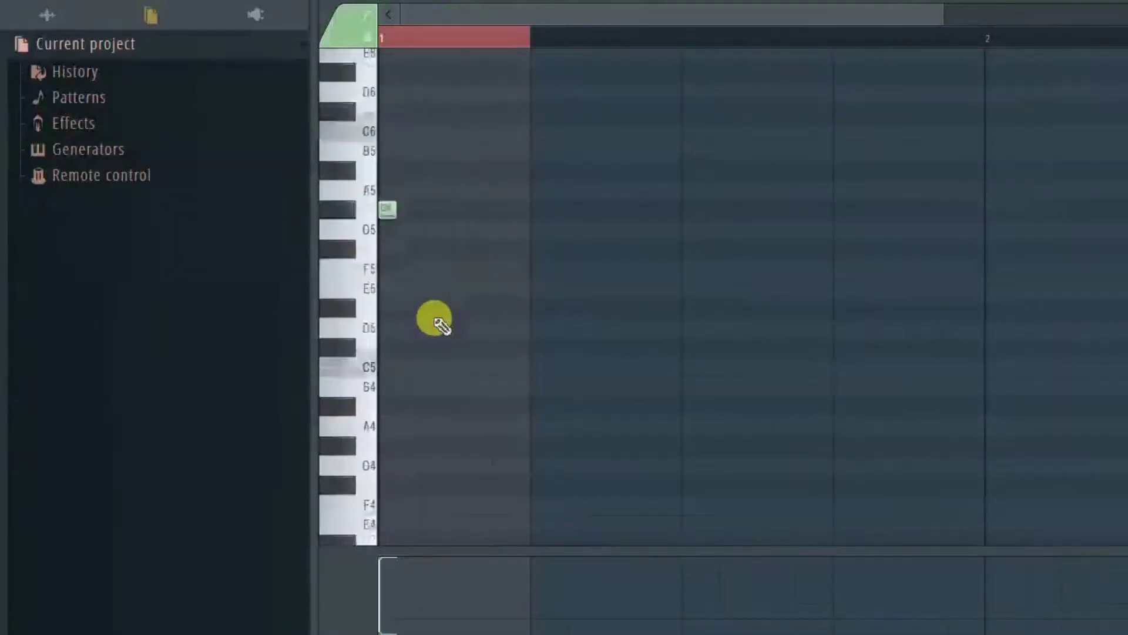
{"action": "scroll", "coordinate": [435, 320], "scroll_direction": "up", "scroll_amount": 1}
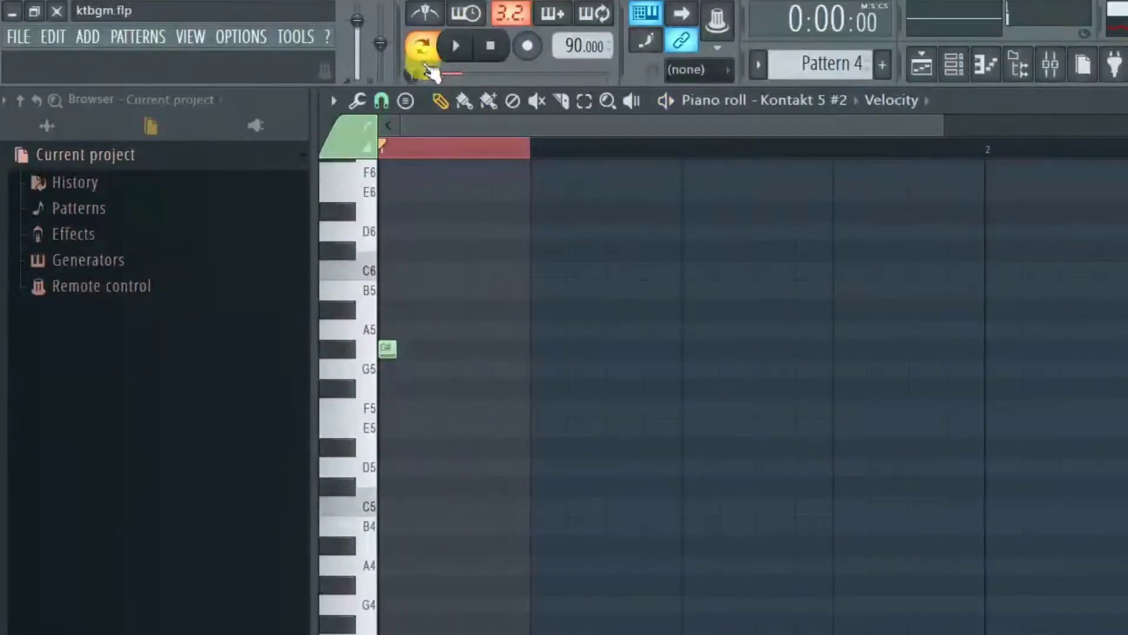
{"action": "key", "text": "F5"}
Open the high strings' Pattern 27 clip in the piano roll, play its notes, and return to the playlist.
{"action": "scroll", "coordinate": [567, 318], "scroll_direction": "up", "scroll_amount": 6}
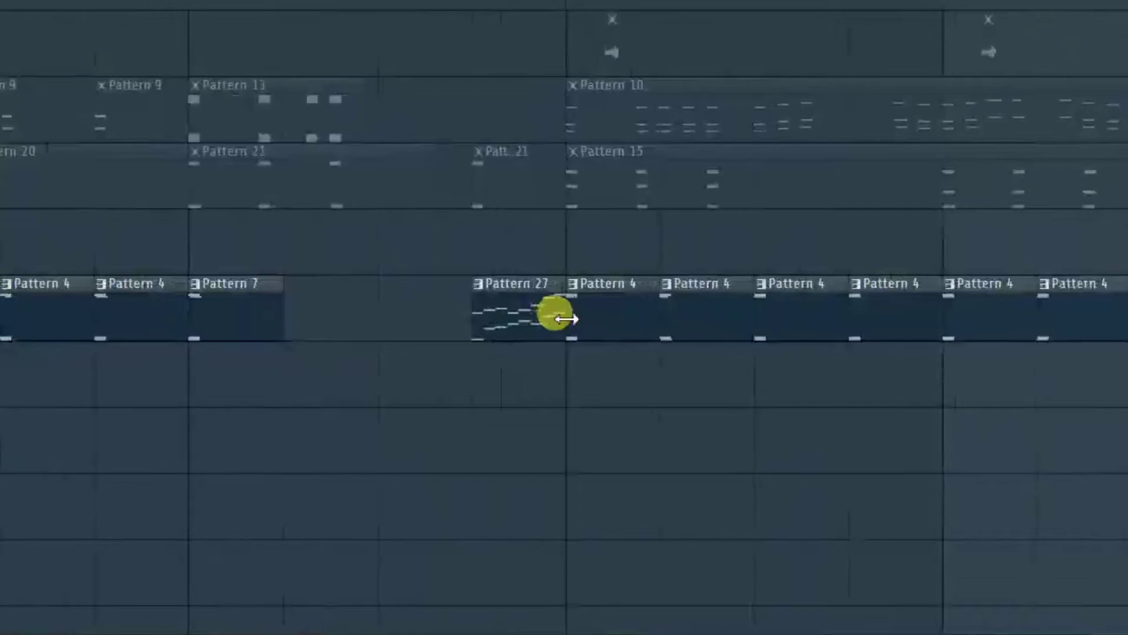
{"action": "double_click", "coordinate": [533, 325]}
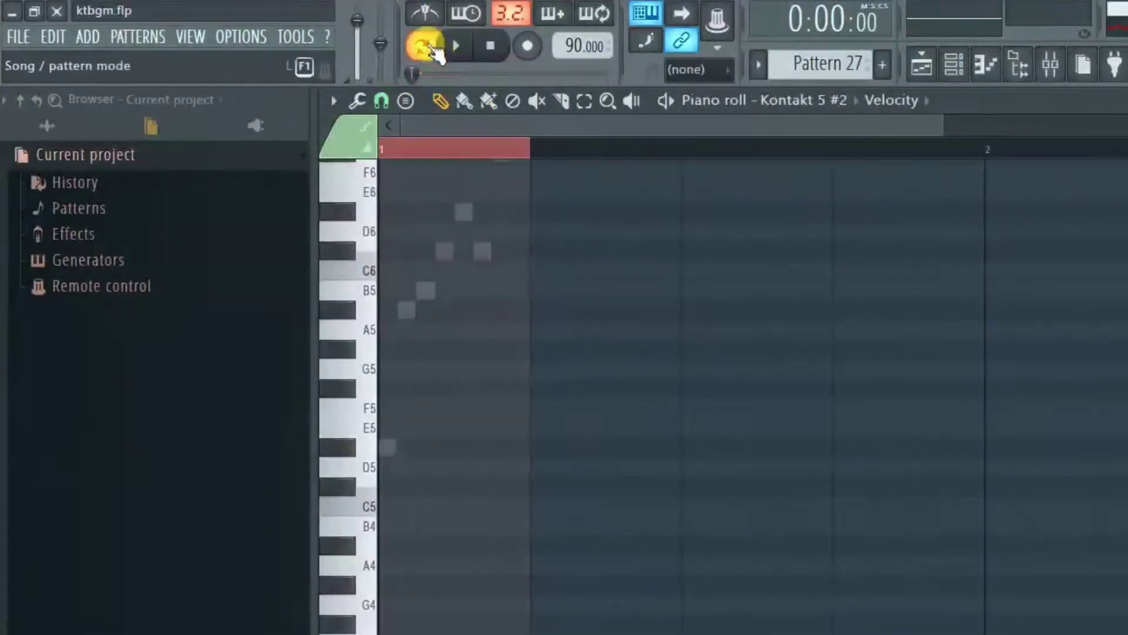
{"action": "key", "text": "space"}
{"action": "scroll", "coordinate": [464, 326], "scroll_direction": "up", "scroll_amount": 2}
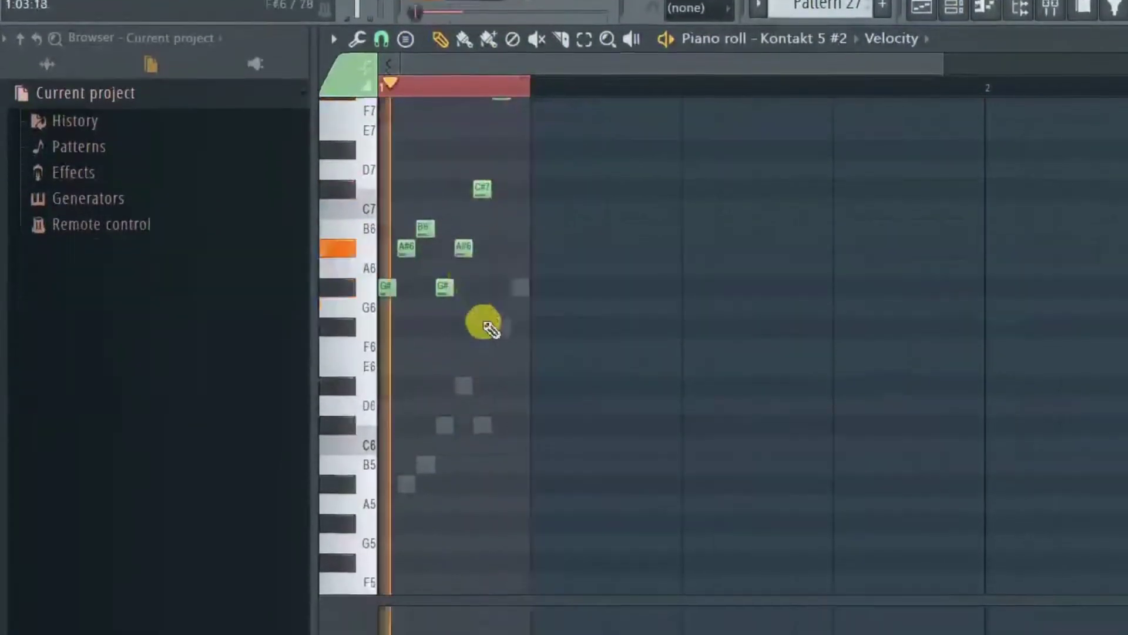
{"action": "key", "text": "space"}
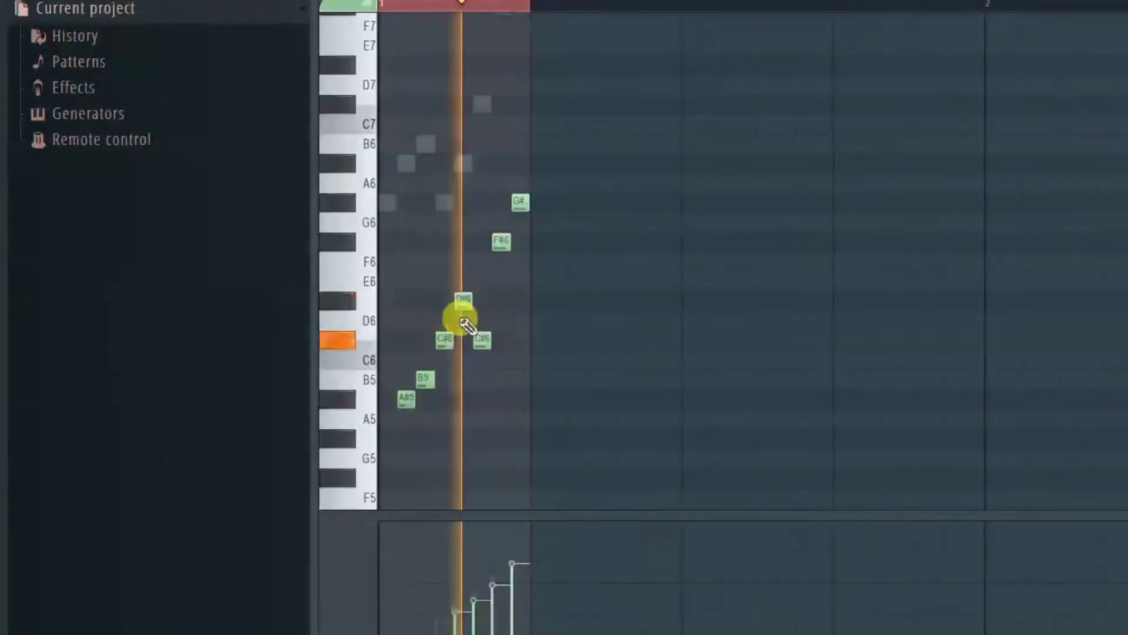
{"action": "key", "text": "F6"}
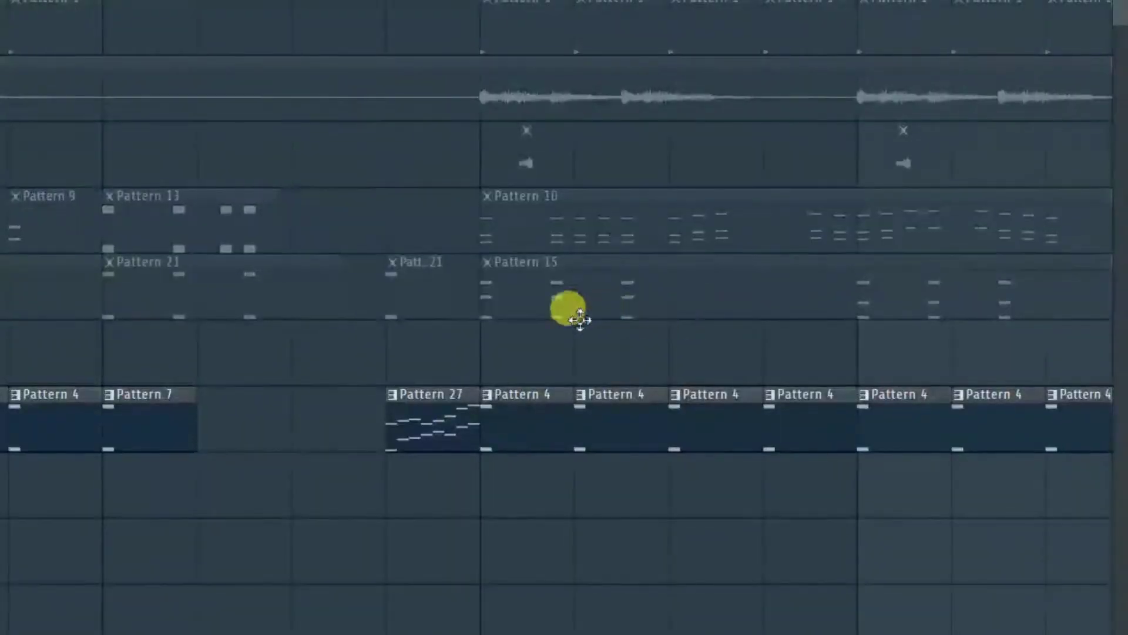
Audition the background strings track's Merged clips from bar 32 and stop playback.
{"action": "scroll", "coordinate": [567, 320], "scroll_direction": "down", "scroll_amount": 6}
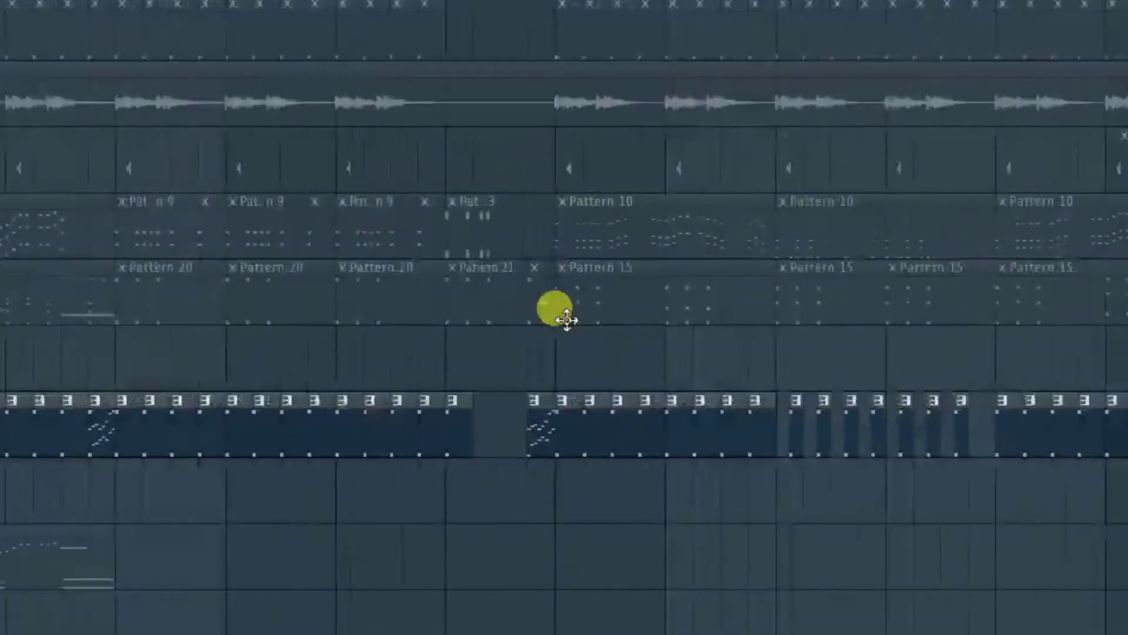
{"action": "scroll", "coordinate": [921, 340], "scroll_direction": "up", "scroll_amount": 1}
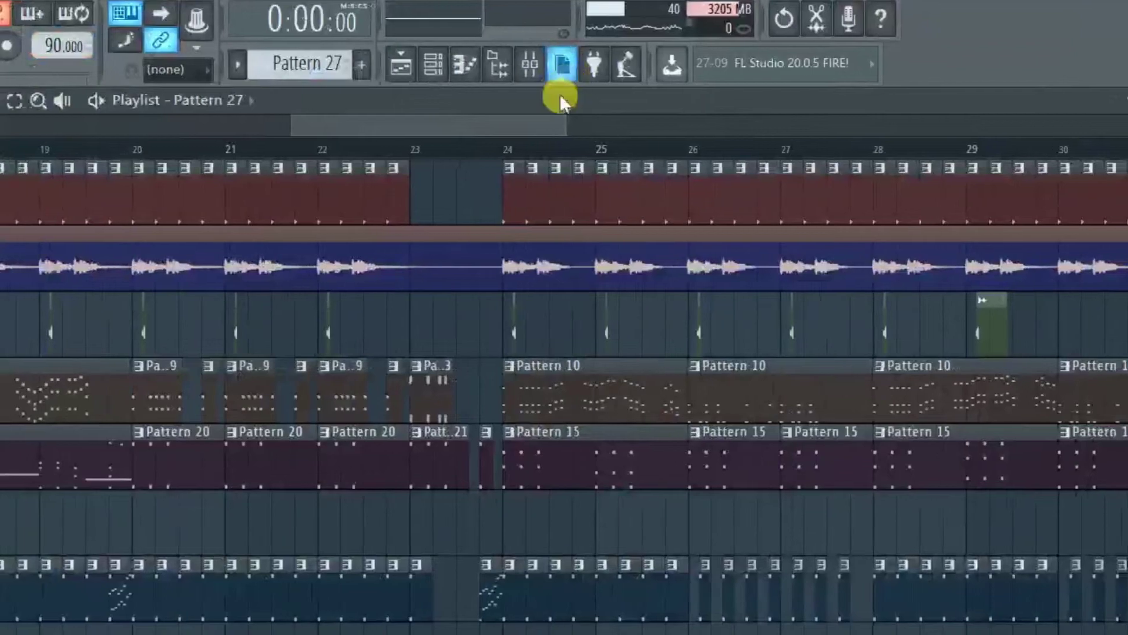
{"action": "scroll", "coordinate": [564, 127], "scroll_direction": "right", "scroll_amount": 8}
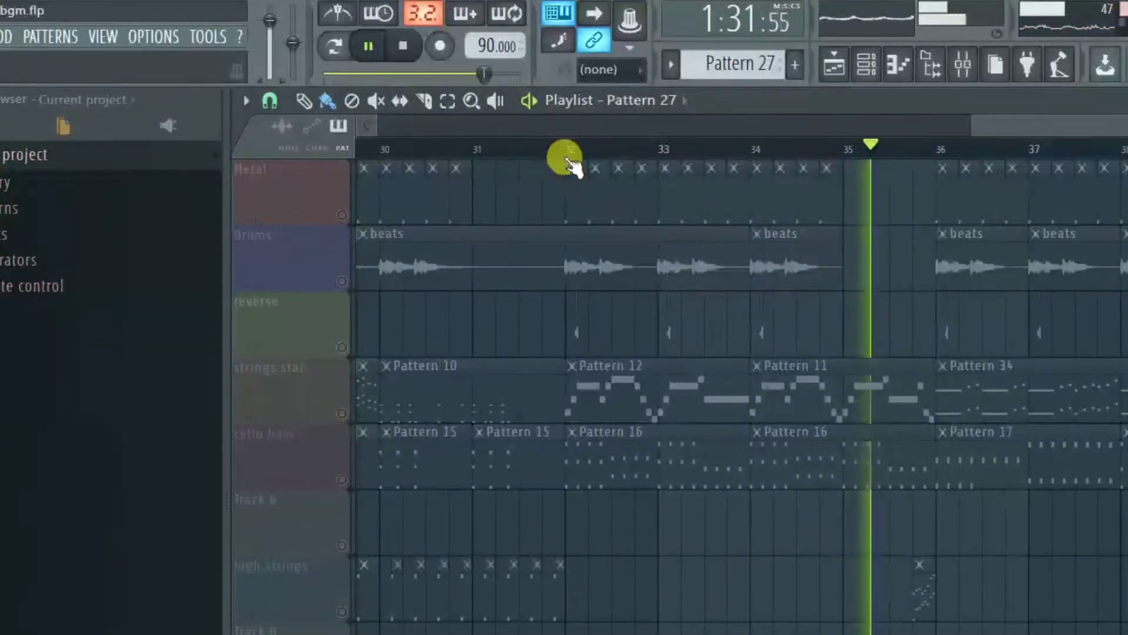
{"action": "key", "text": "space"}
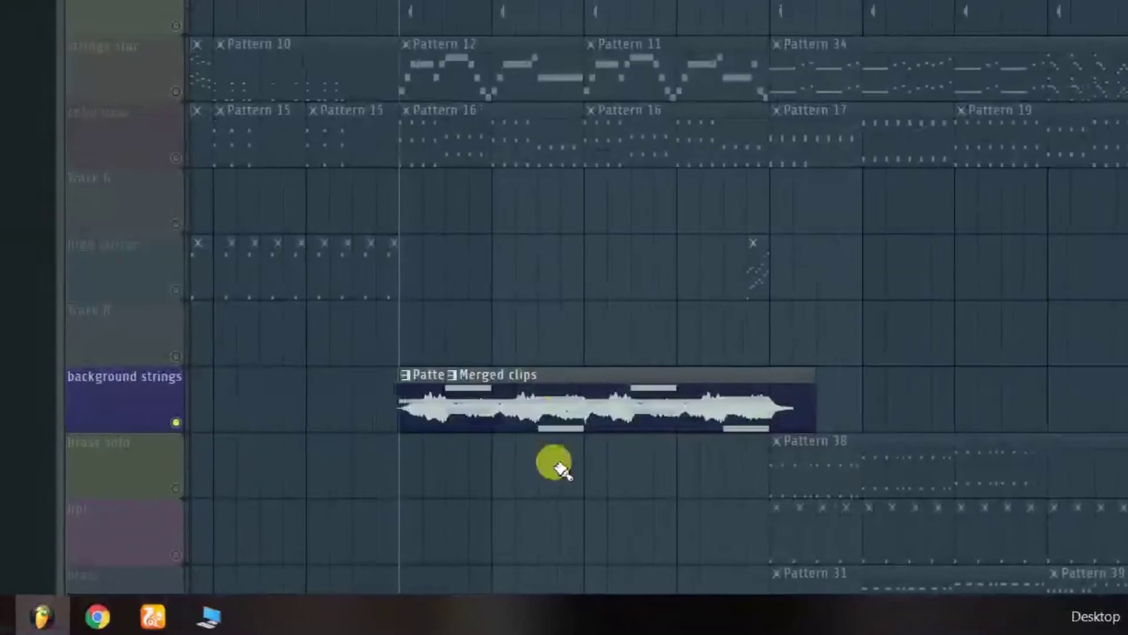
Solo the brass solo track, play Pattern 38 from bar 36, and check its Hypersonic channel in the channel rack.
{"action": "scroll", "coordinate": [567, 341], "scroll_direction": "down", "scroll_amount": 1}
{"action": "scroll", "coordinate": [567, 332], "scroll_direction": "down", "scroll_amount": 6}
{"action": "scroll", "coordinate": [565, 332], "scroll_direction": "up", "scroll_amount": 3}
{"action": "left_click", "coordinate": [442, 322]}
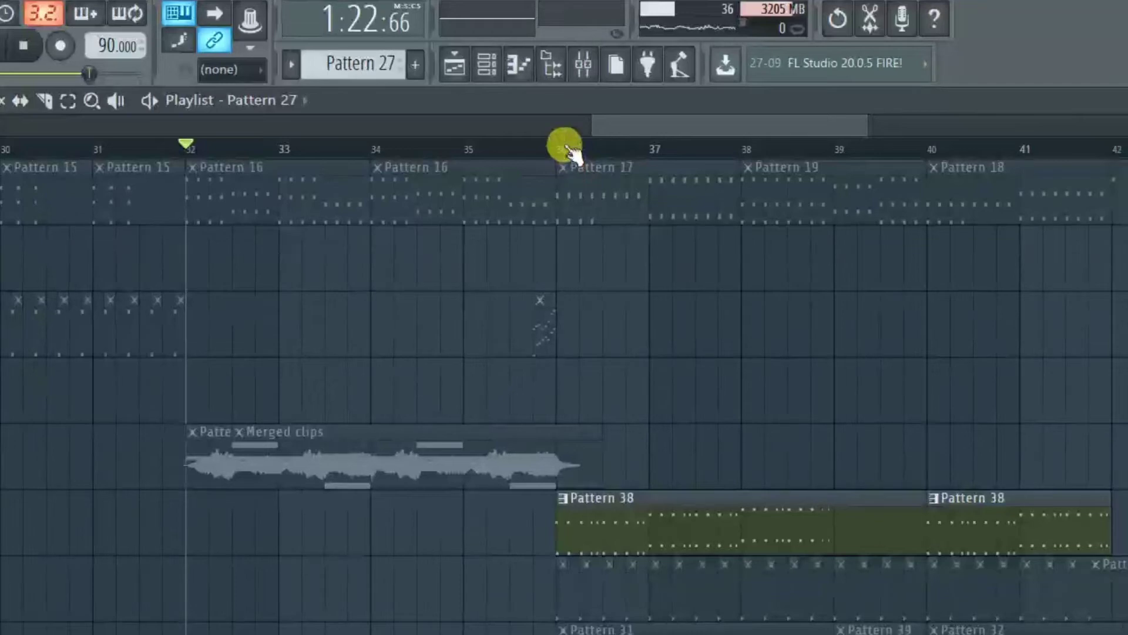
{"action": "left_click", "coordinate": [566, 147]}
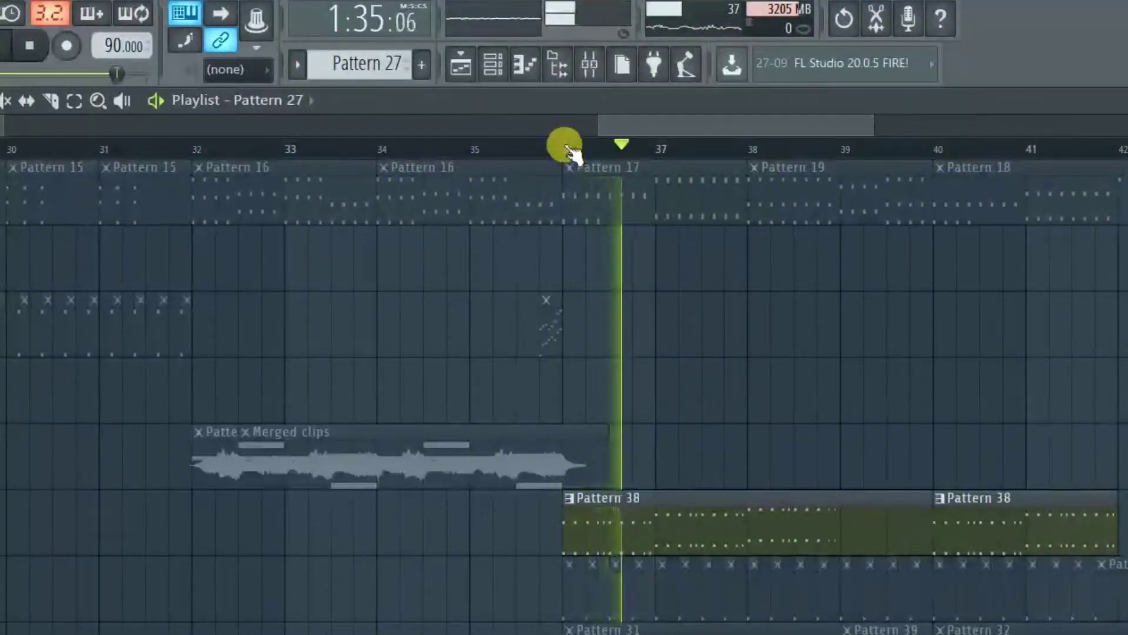
{"action": "key", "text": "F6"}
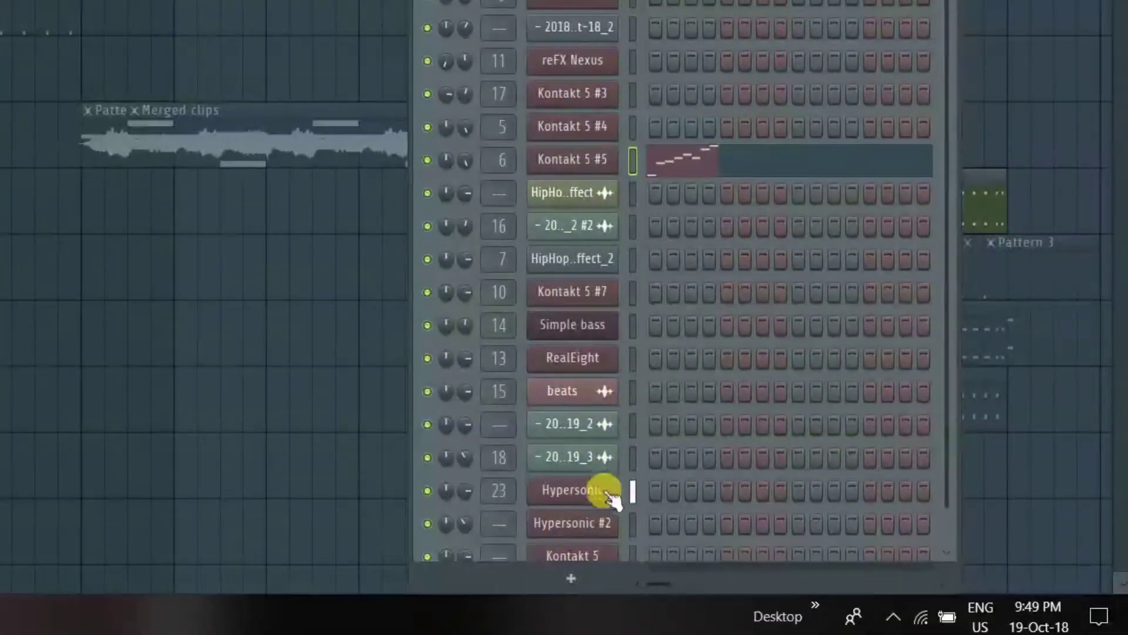
{"action": "key", "text": "F6"}
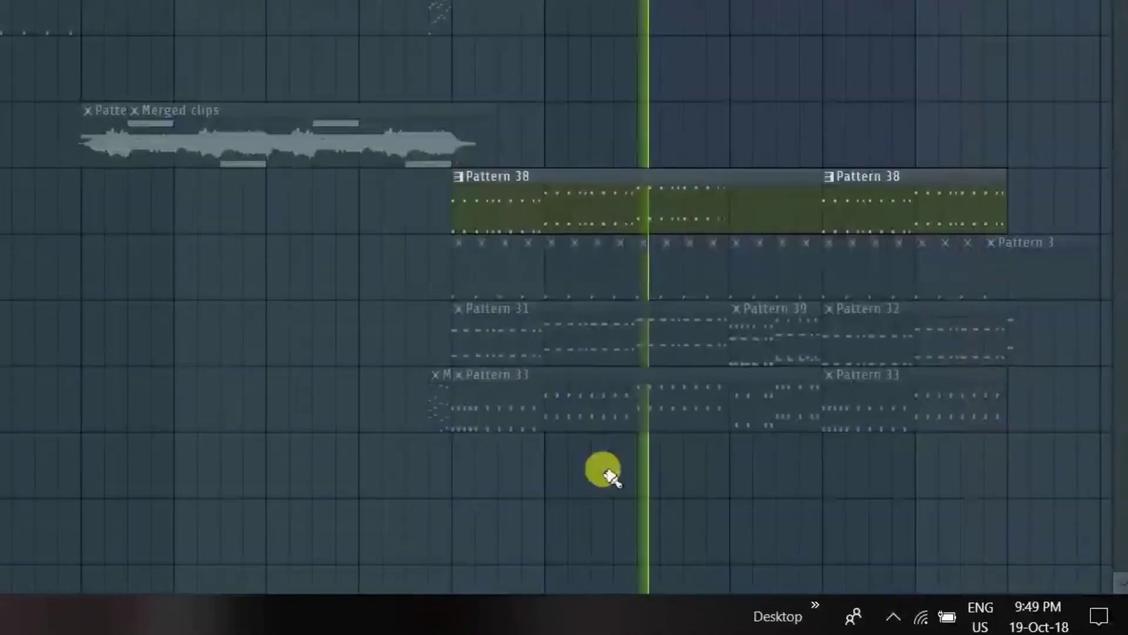
{"action": "key", "text": "space"}
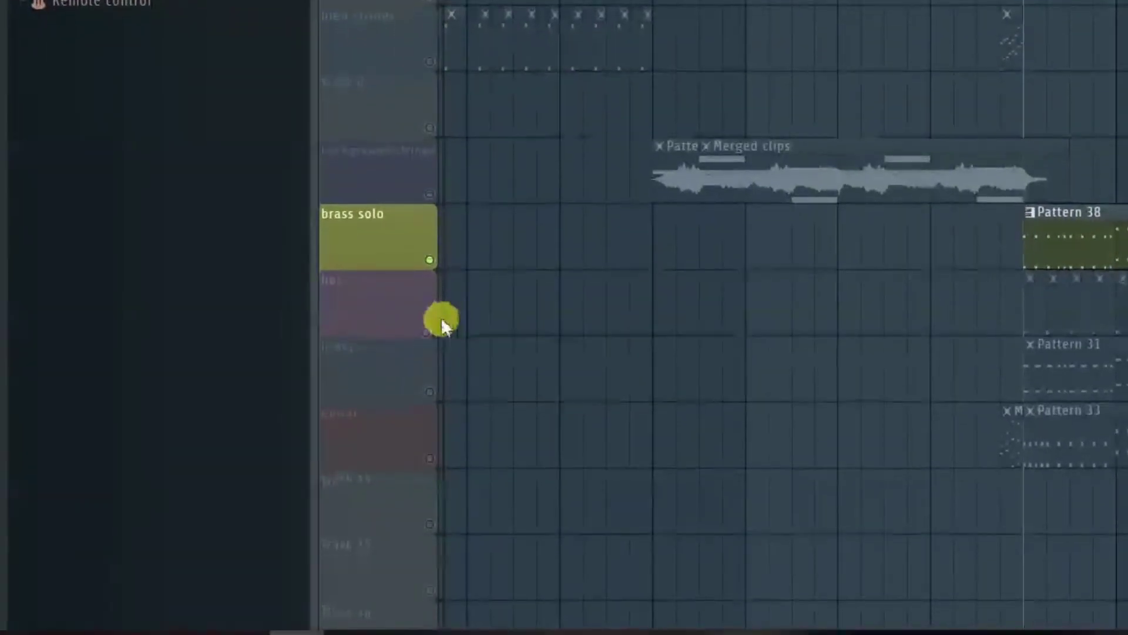
Audition the hoi track and the brass track from bar 36 by soloing each in turn.
{"action": "right_click", "coordinate": [430, 317]}
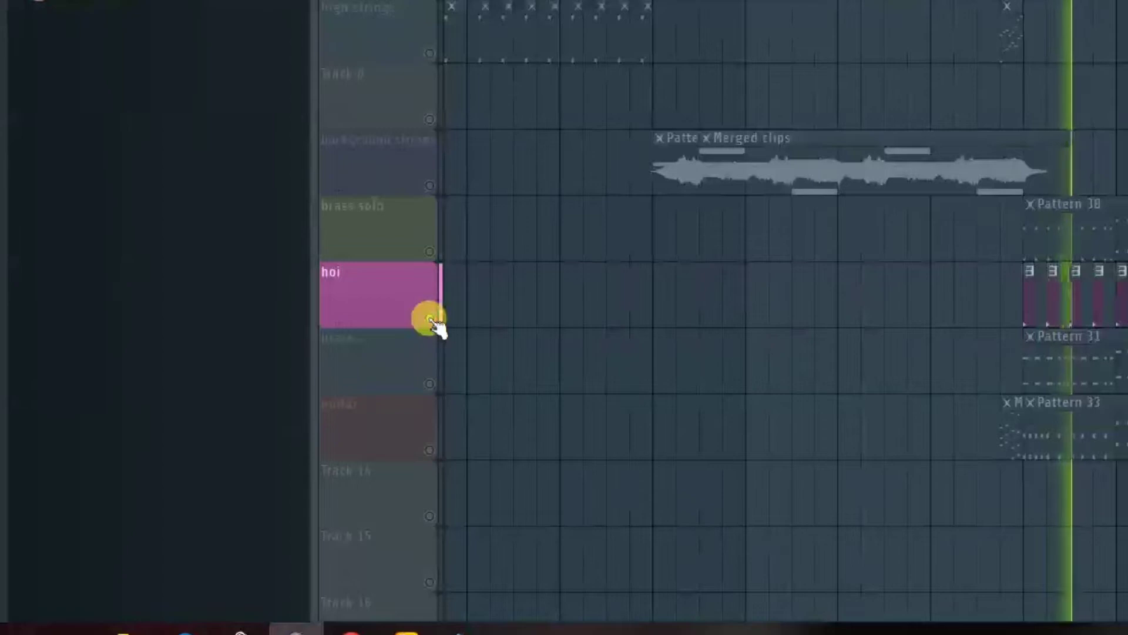
{"action": "right_click", "coordinate": [430, 385]}
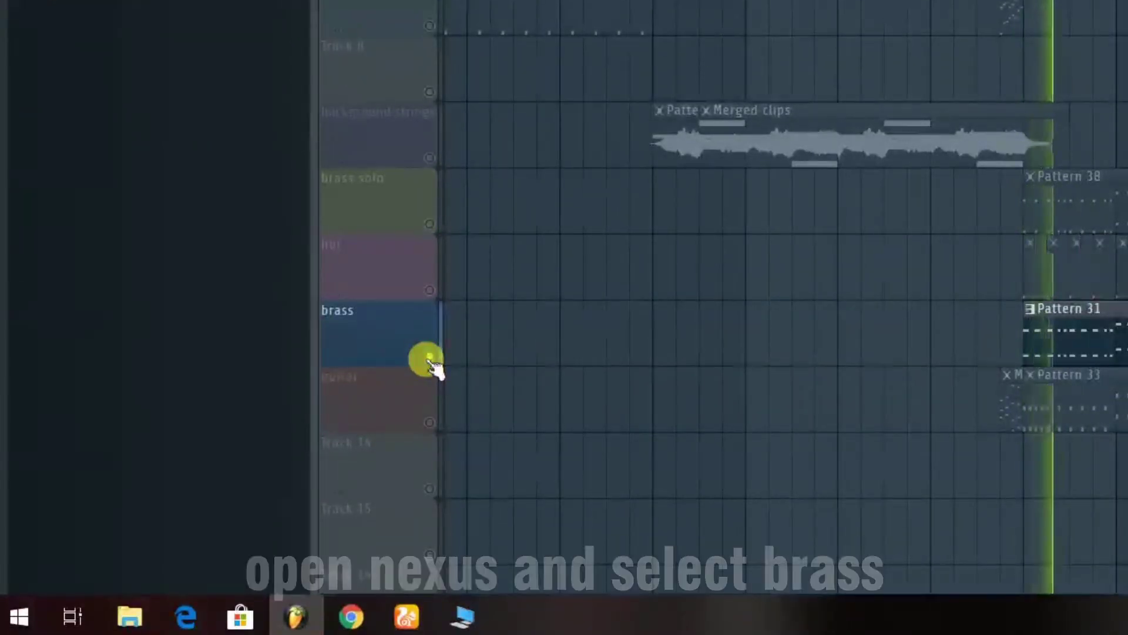
Inspect the brass preset loaded in the reFX Nexus channel, and close the plugin and the channel rack.
{"action": "key", "text": "F6"}
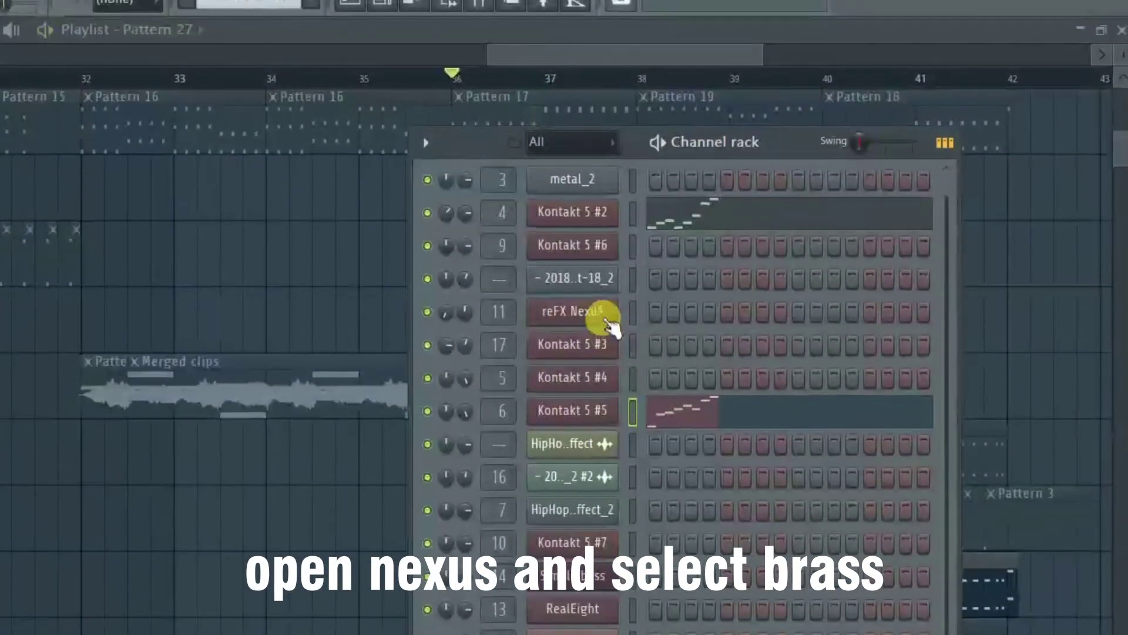
{"action": "left_click", "coordinate": [602, 317]}
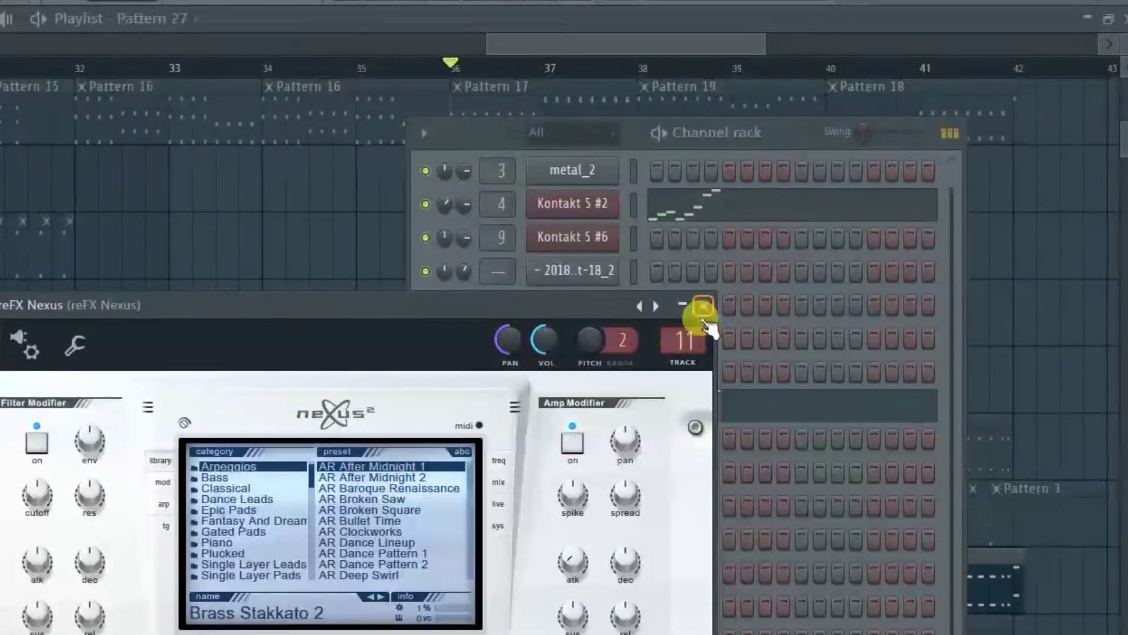
{"action": "left_click", "coordinate": [703, 316]}
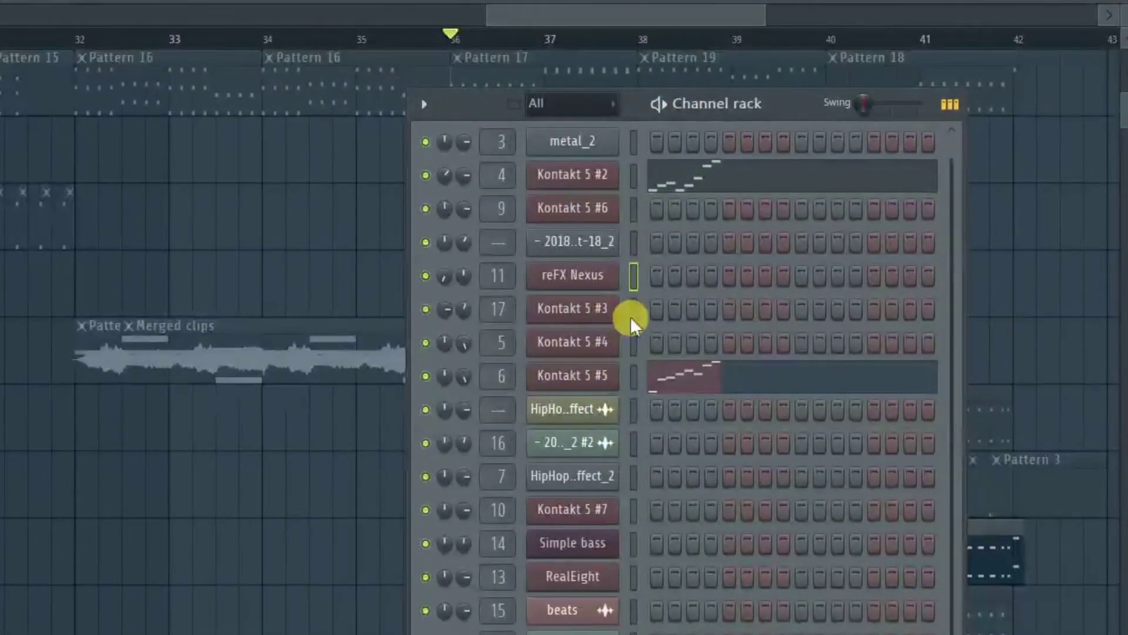
{"action": "key", "text": "F6"}
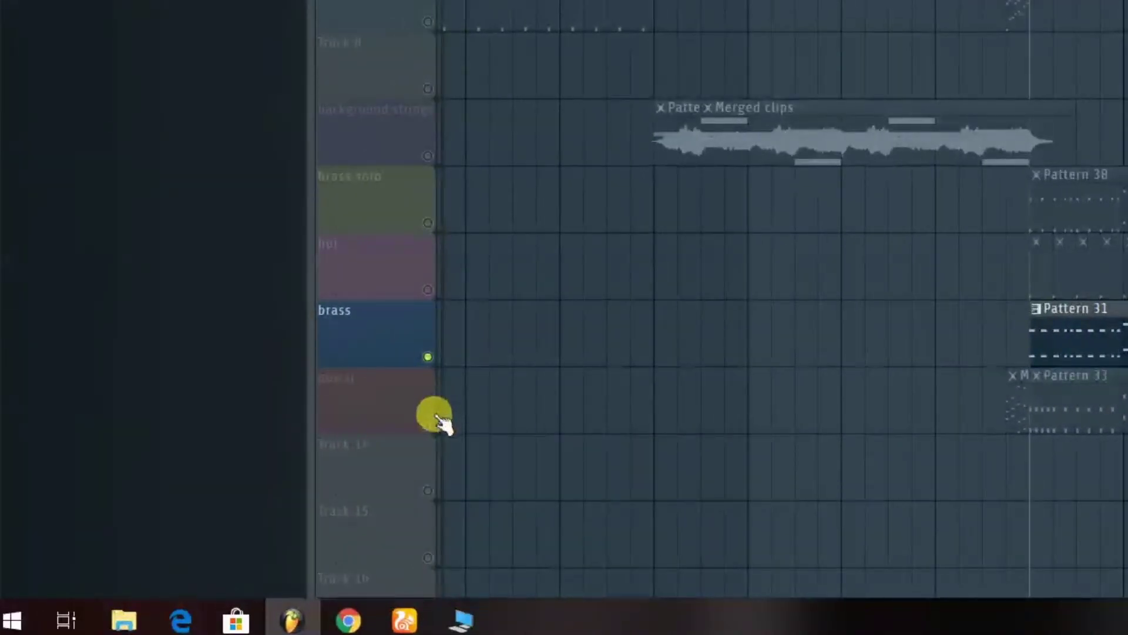
Solo the track below brass to audition its Pattern 33 clips, inspect the RealEight channel's plugin, and stop playback.
{"action": "left_click", "coordinate": [437, 417]}
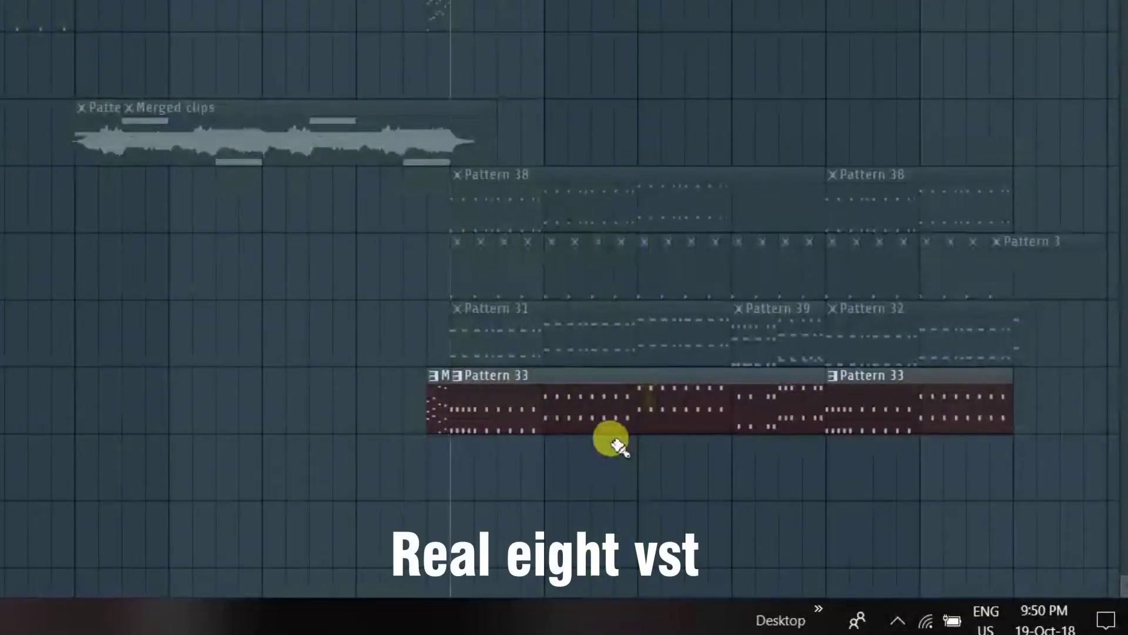
{"action": "key", "text": "F6"}
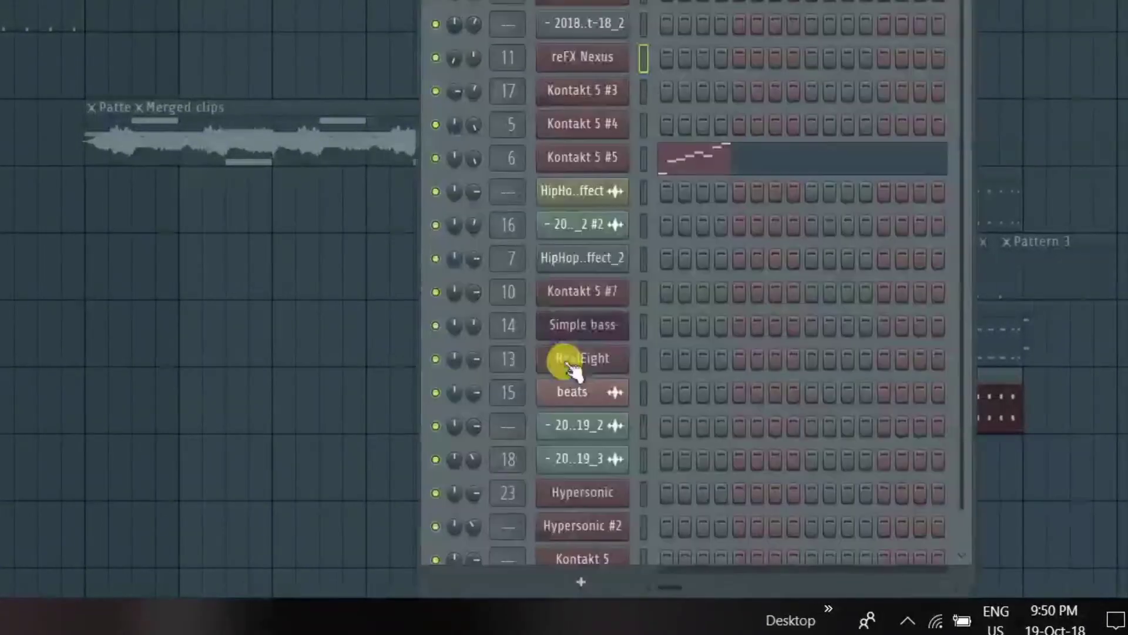
{"action": "scroll", "coordinate": [643, 318], "scroll_direction": "down", "scroll_amount": 1}
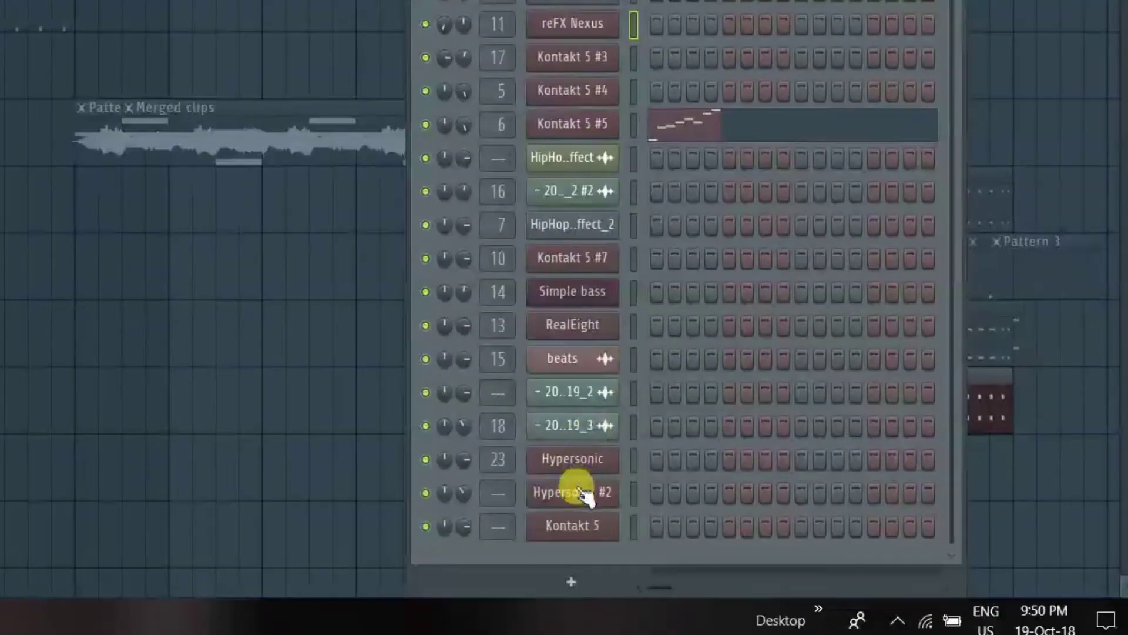
{"action": "left_click", "coordinate": [606, 331]}
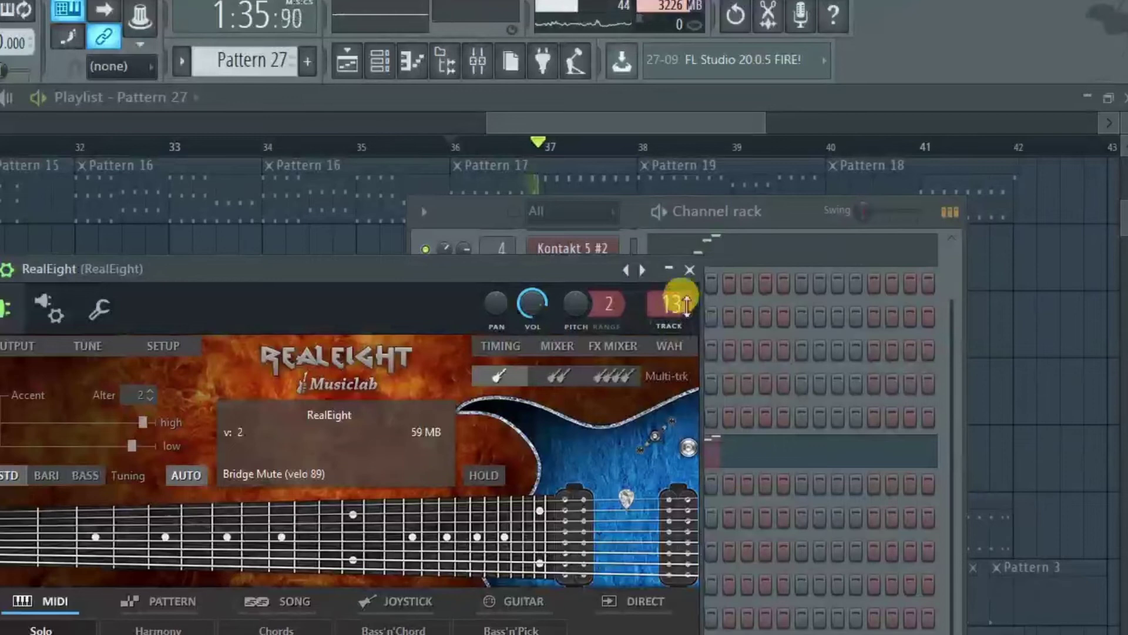
{"action": "left_click", "coordinate": [692, 270]}
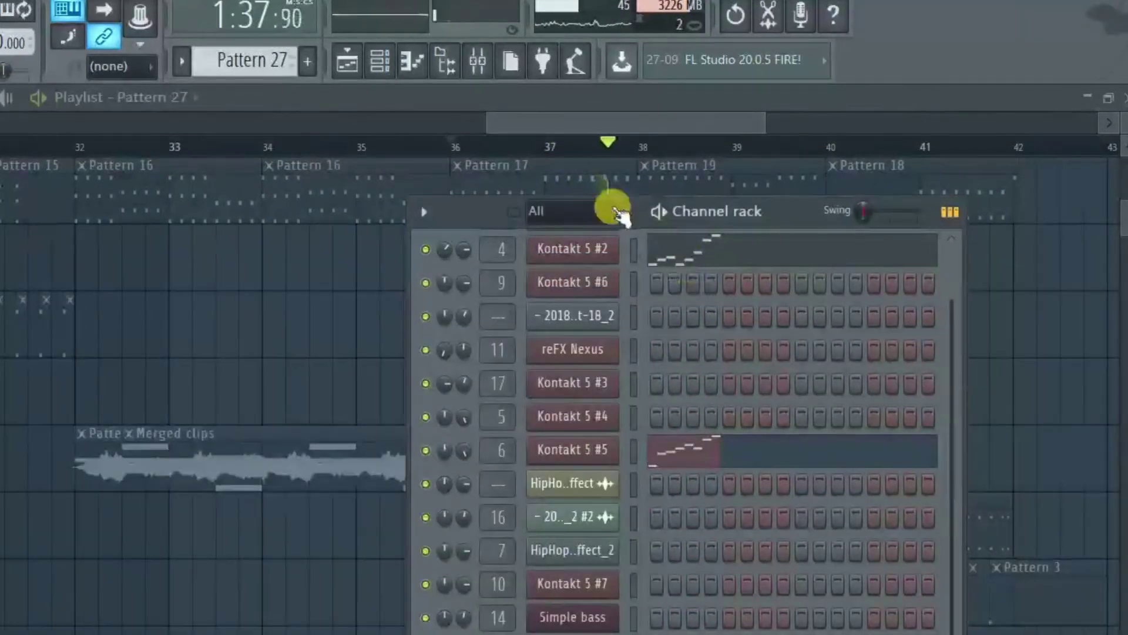
{"action": "left_click", "coordinate": [614, 115]}
{"action": "key", "text": "space"}
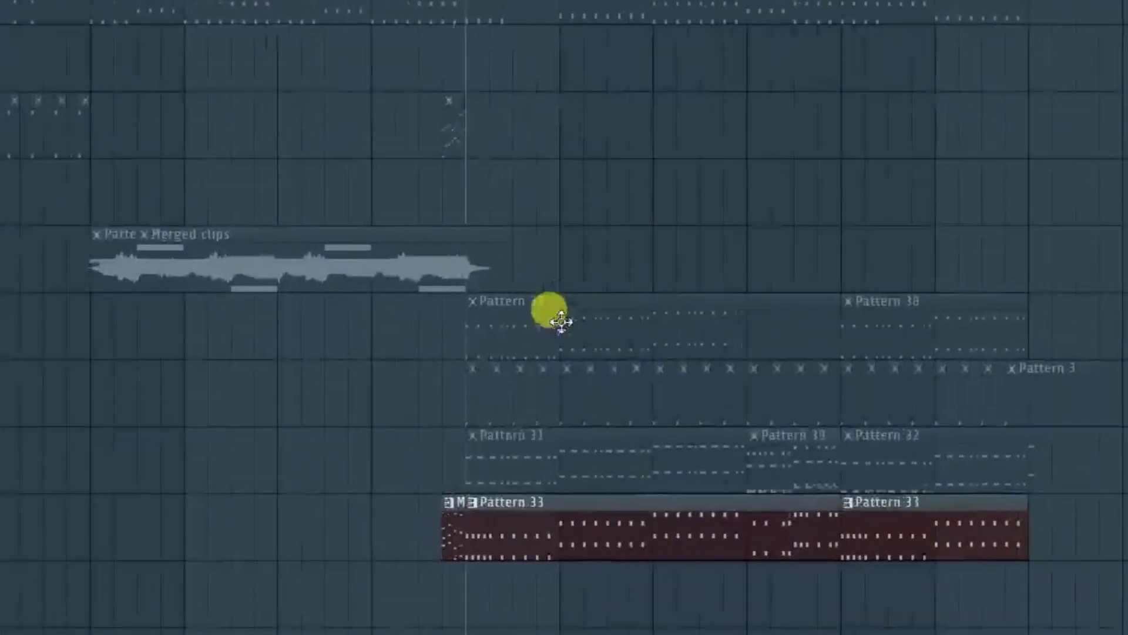
Re-enable all playlist tracks, audition the full arrangement from just after bar 35, and stop playback.
{"action": "scroll", "coordinate": [561, 321], "scroll_direction": "down", "scroll_amount": 2}
{"action": "scroll", "coordinate": [566, 321], "scroll_direction": "down", "scroll_amount": 2}
{"action": "scroll", "coordinate": [566, 320], "scroll_direction": "up", "scroll_amount": 4}
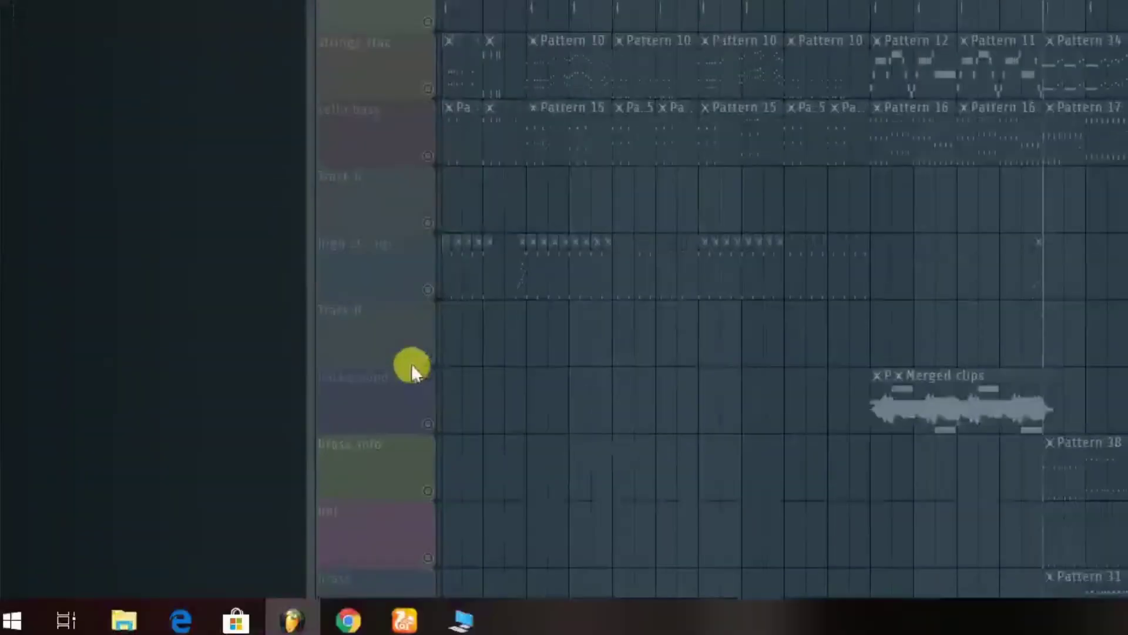
{"action": "scroll", "coordinate": [646, 395], "scroll_direction": "down", "scroll_amount": 5}
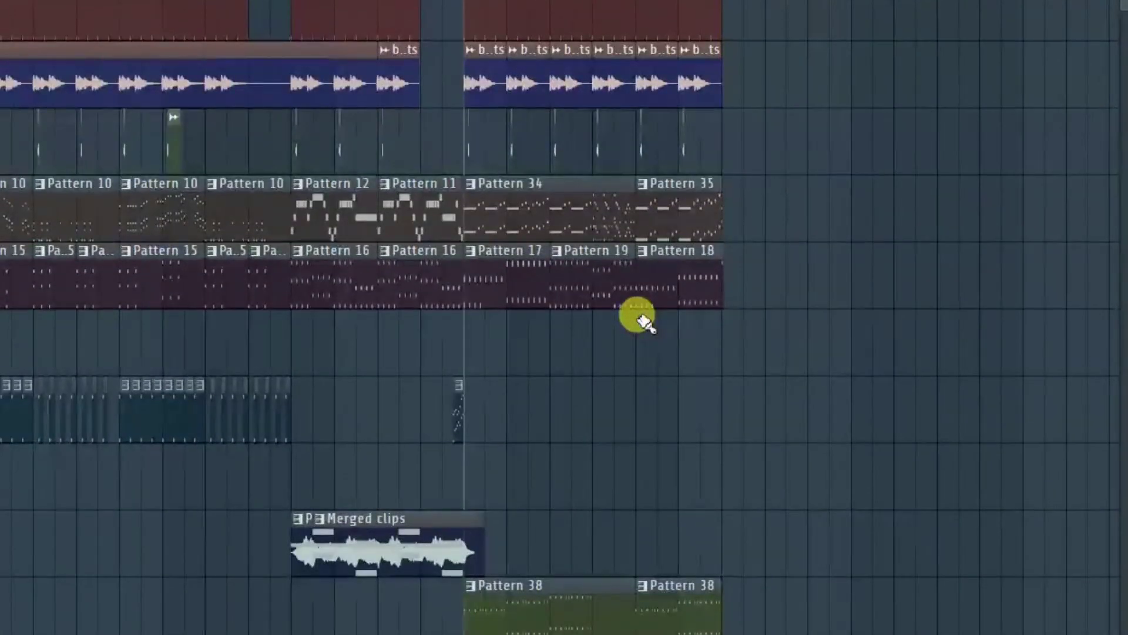
{"action": "scroll", "coordinate": [644, 320], "scroll_direction": "up", "scroll_amount": 2}
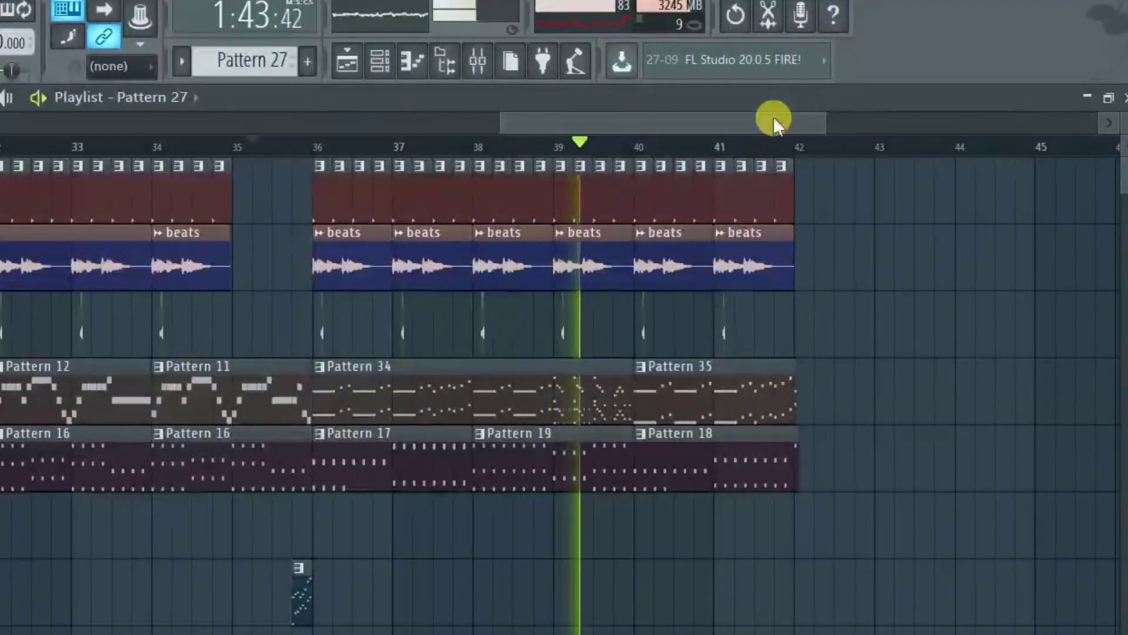
{"action": "key", "text": "space"}
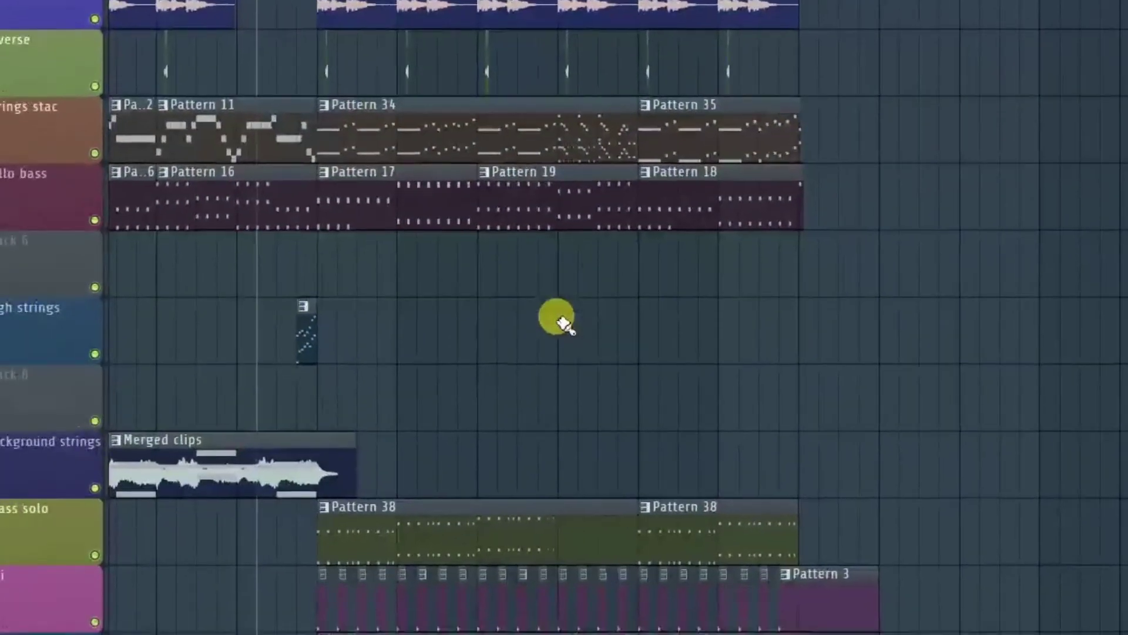